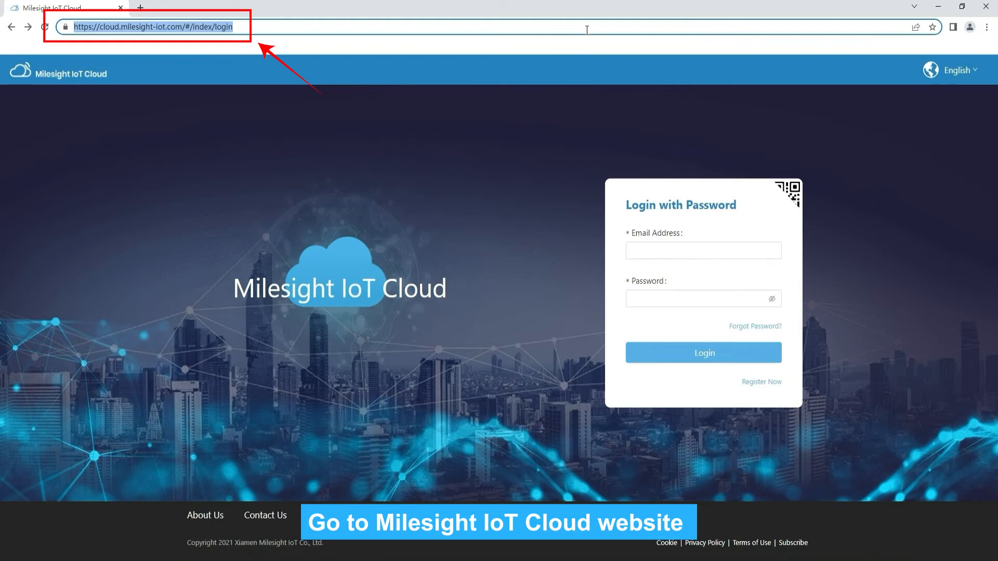
Step: Open the Register Now form from the login page and begin entering the account email
{"action": "left_click", "coordinate": [761, 383]}
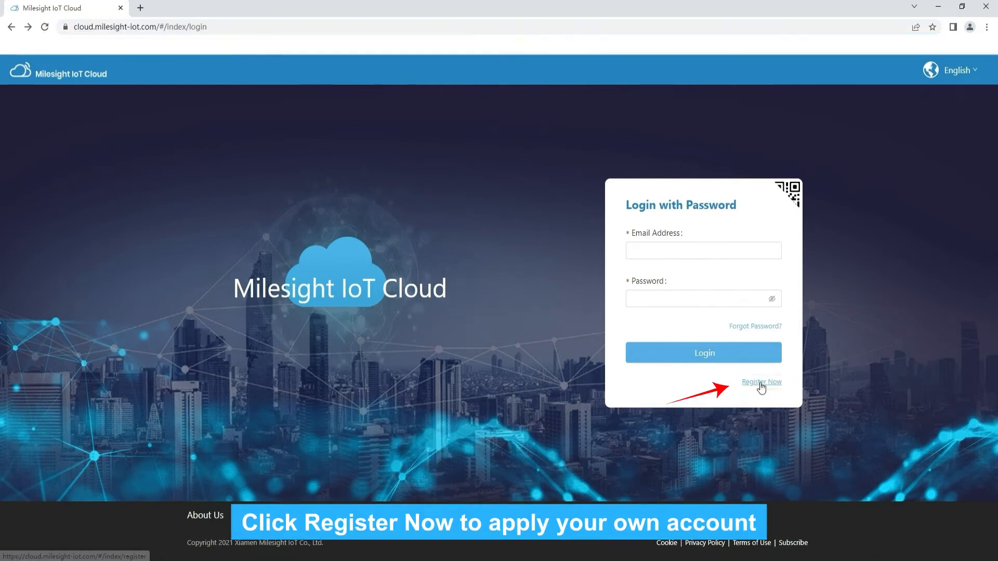
{"action": "left_click", "coordinate": [521, 261]}
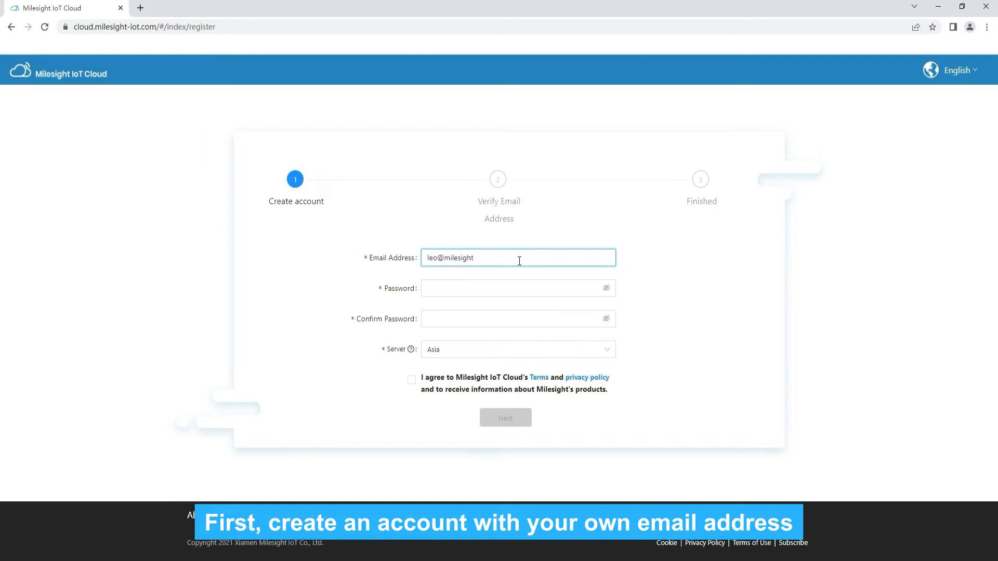
Step: Enter the account password and confirm it in the registration form
{"action": "left_click", "coordinate": [488, 287]}
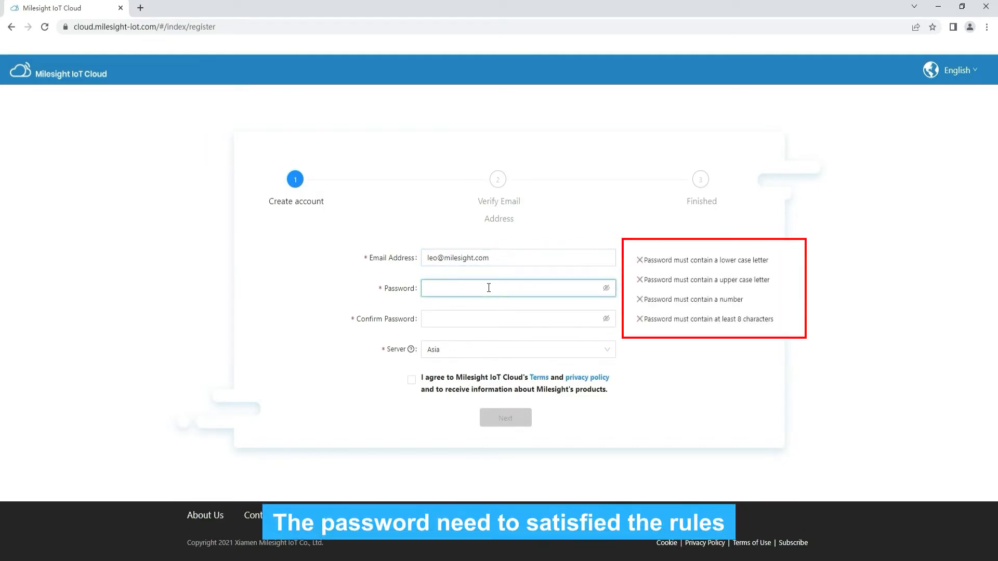
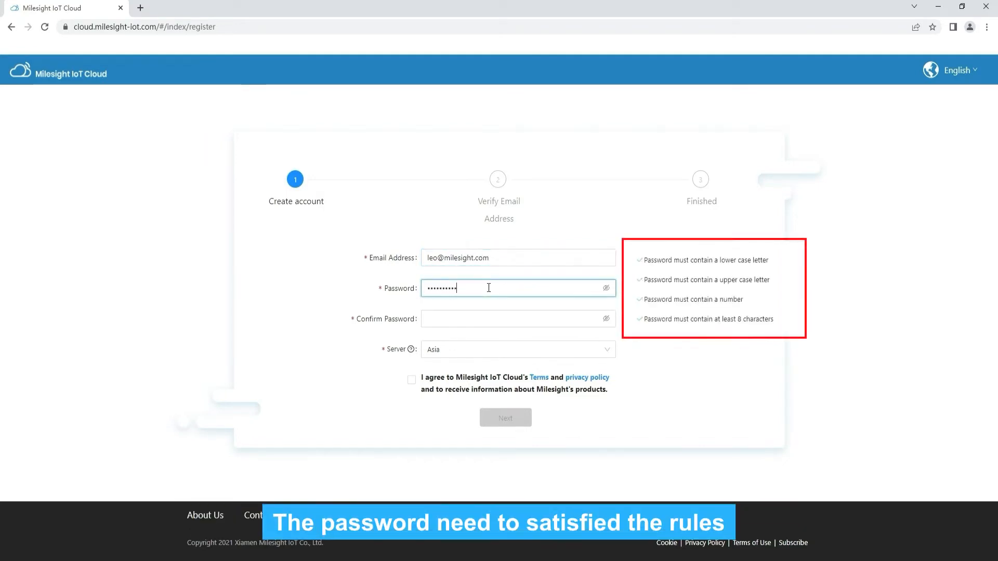
{"action": "left_click", "coordinate": [482, 314]}
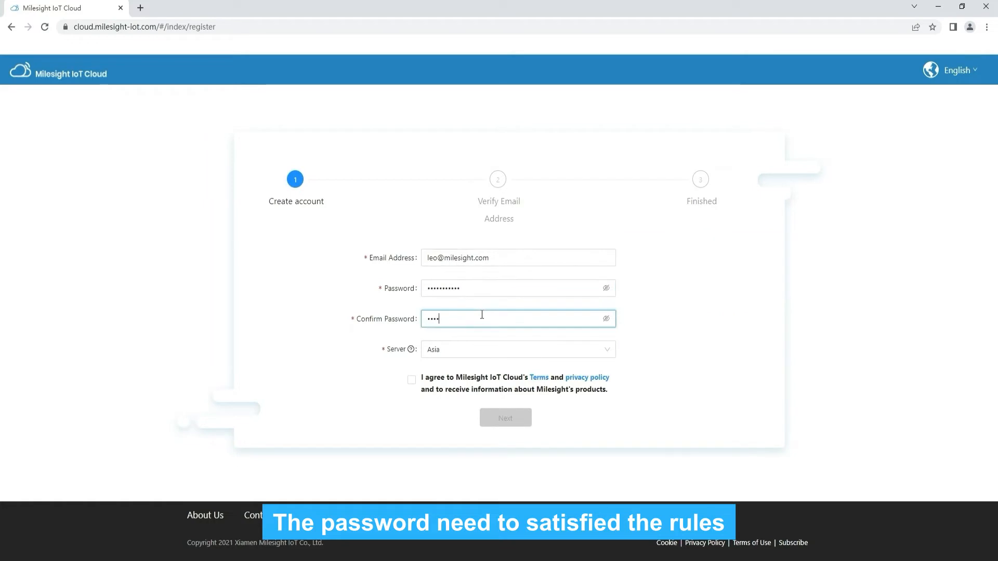
Step: Choose the European server, accept the terms and privacy policy, and submit the form
{"action": "left_click", "coordinate": [475, 351]}
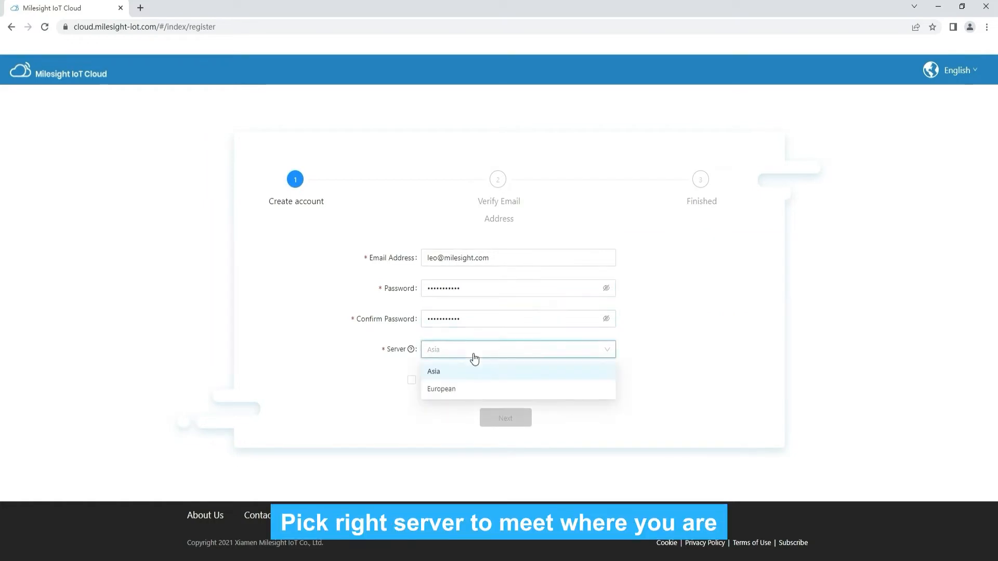
{"action": "left_click", "coordinate": [453, 389]}
{"action": "left_click", "coordinate": [429, 390]}
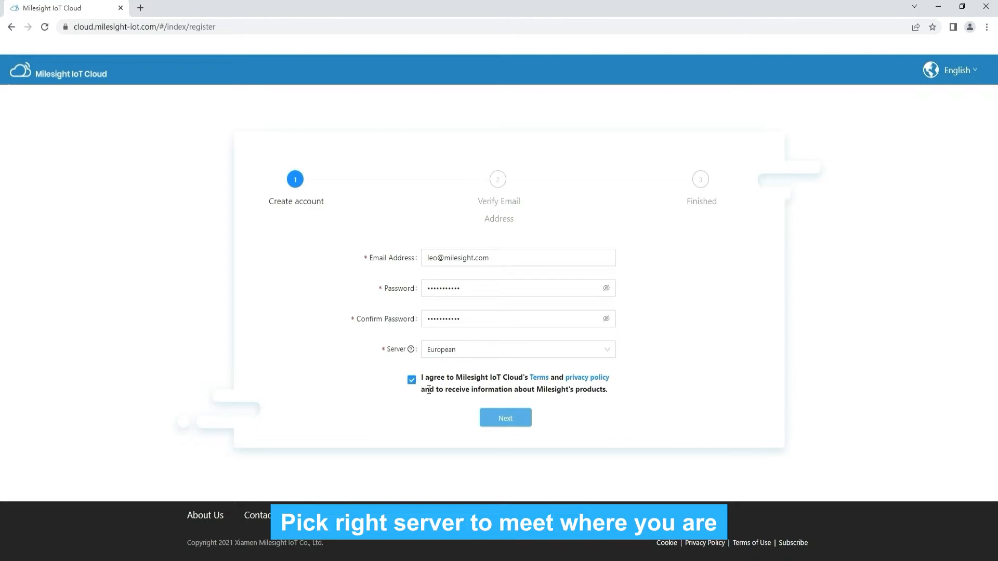
{"action": "left_click", "coordinate": [505, 423]}
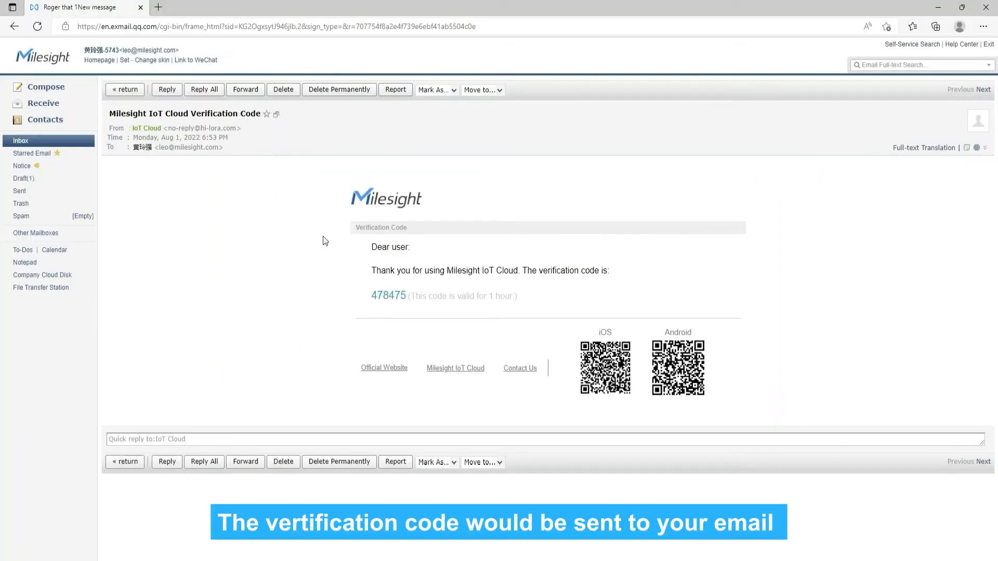
Step: Select the verification code in the Exmail message and focus the Verification Code field
{"action": "left_click_drag", "start_coordinate": [371, 301], "coordinate": [406, 298]}
{"action": "key", "text": "ctrl+c"}
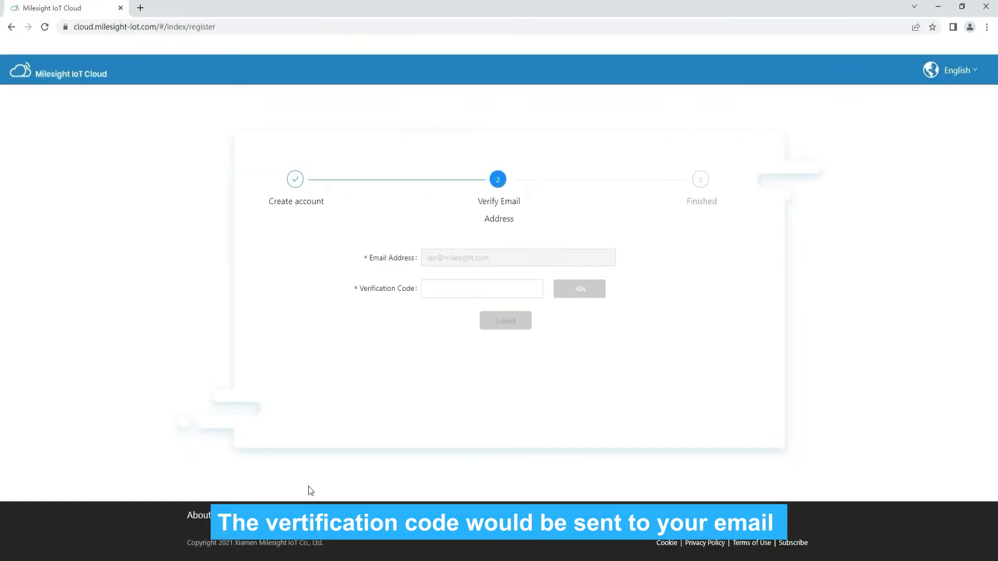
{"action": "left_click", "coordinate": [446, 289]}
Step: Paste the verification code, submit it, and sign in to the cloud account
{"action": "key", "text": "ctrl+v"}
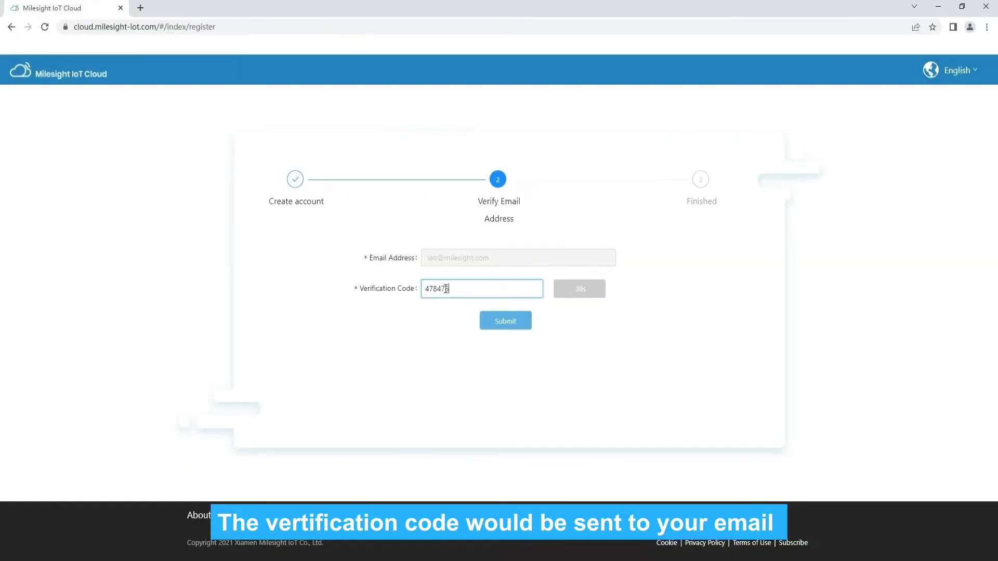
{"action": "left_click", "coordinate": [507, 320]}
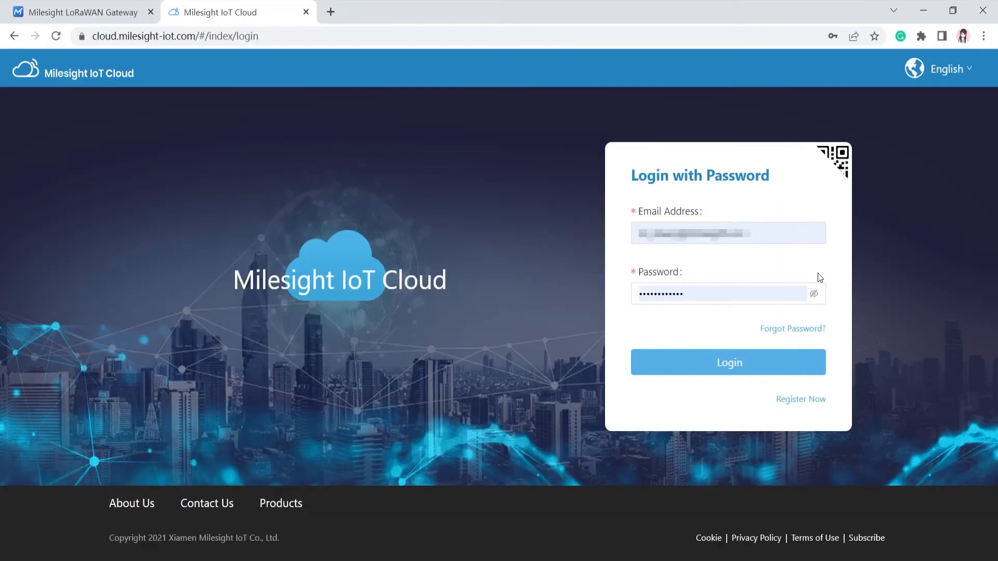
{"action": "left_click", "coordinate": [762, 374]}
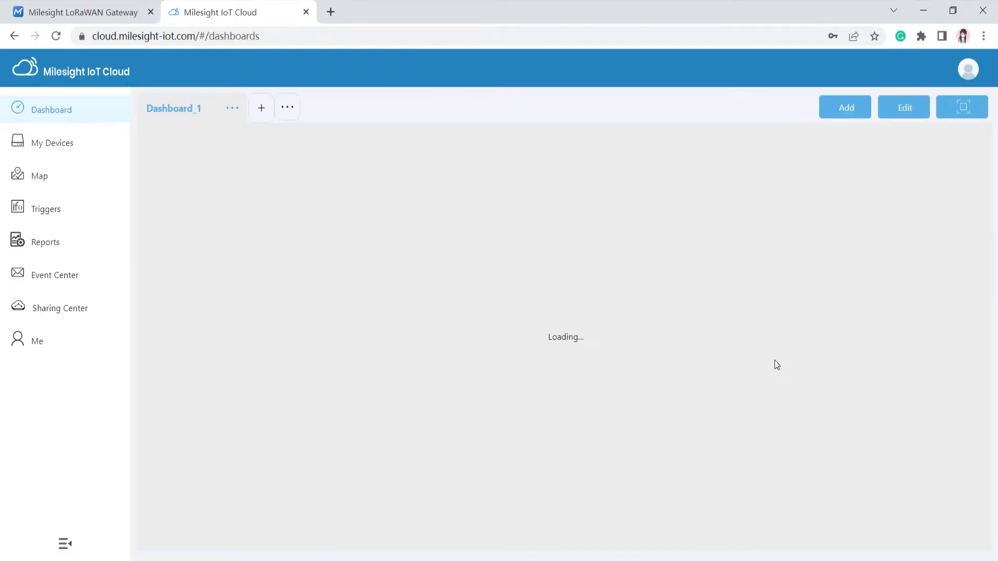
Step: Start adding a new device from My Devices, then switch to the LoRaWAN Gateway tab
{"action": "left_click", "coordinate": [89, 149]}
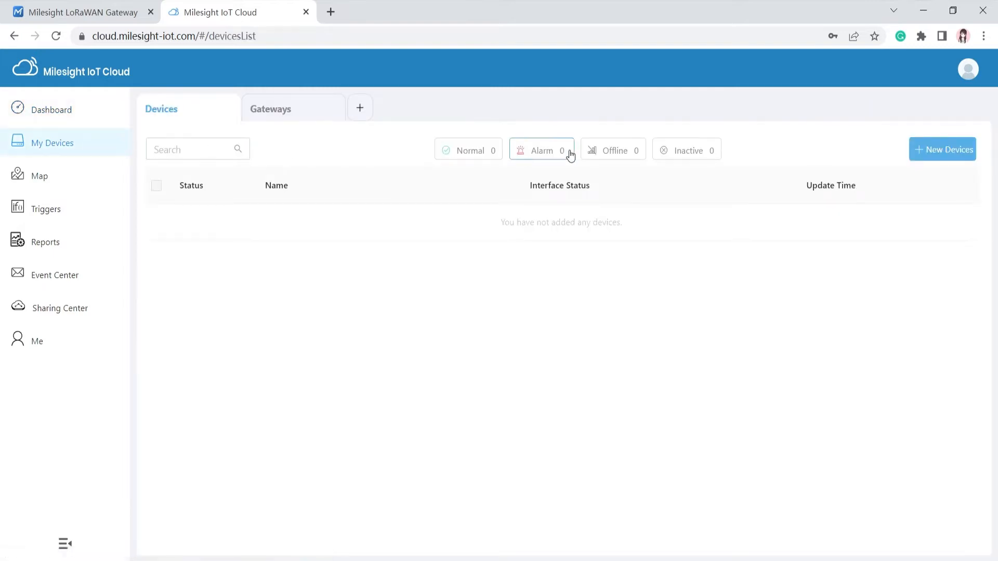
{"action": "left_click", "coordinate": [945, 149]}
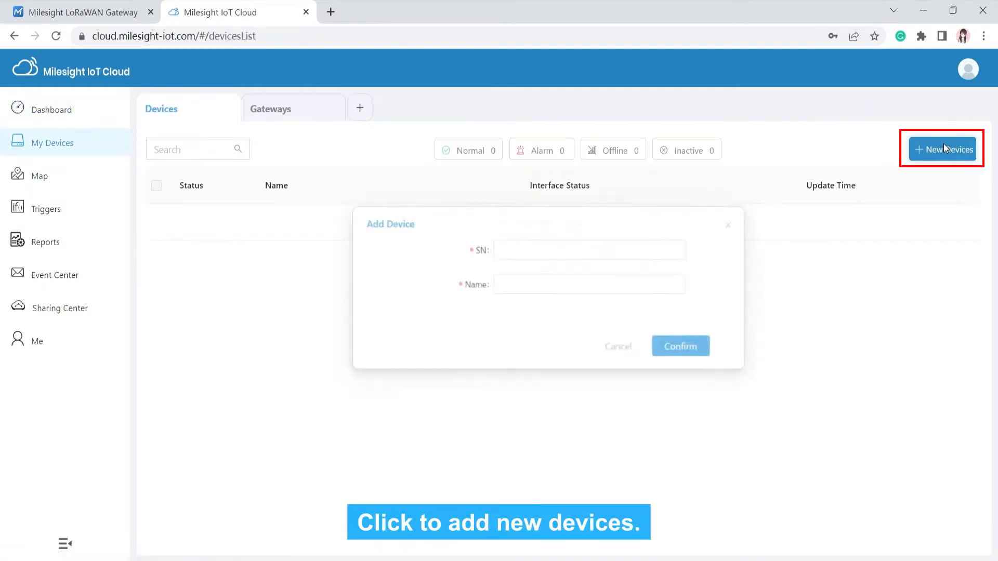
{"action": "left_click", "coordinate": [106, 16]}
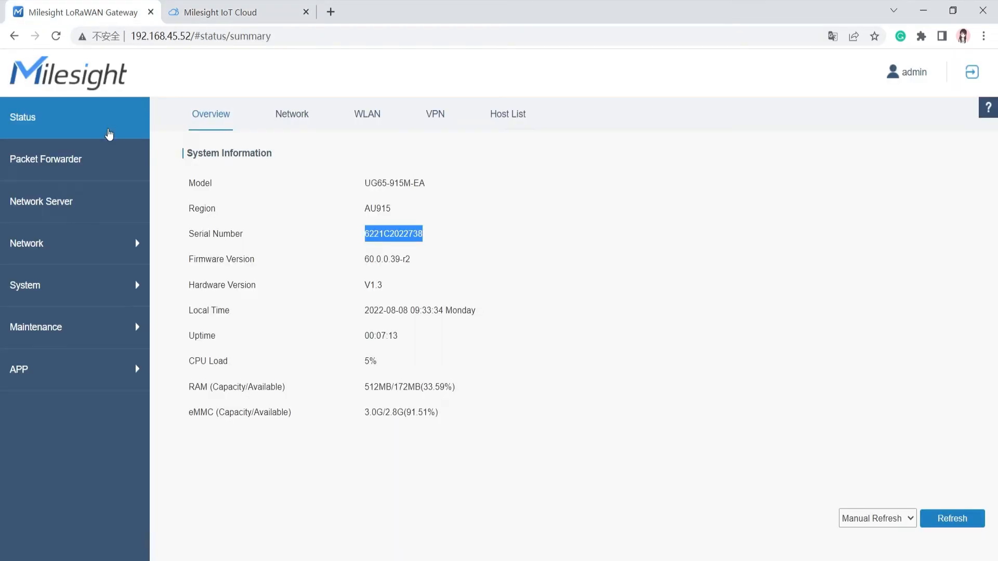
Step: Confirm Network Server > General has Platform Mode set to Milesight IoT Cloud
{"action": "left_click", "coordinate": [96, 200]}
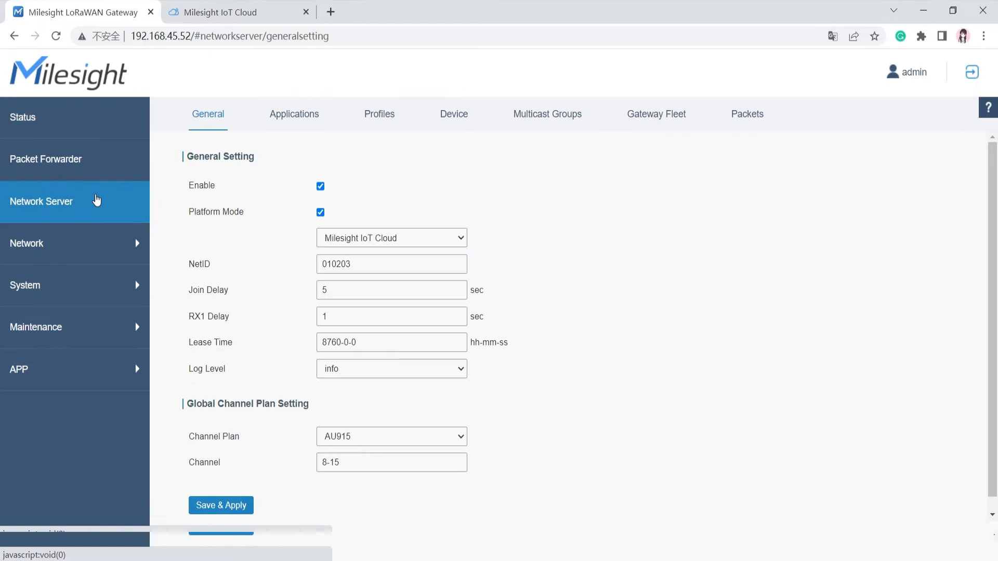
{"action": "scroll", "coordinate": [315, 219], "scroll_direction": "down", "scroll_amount": 1}
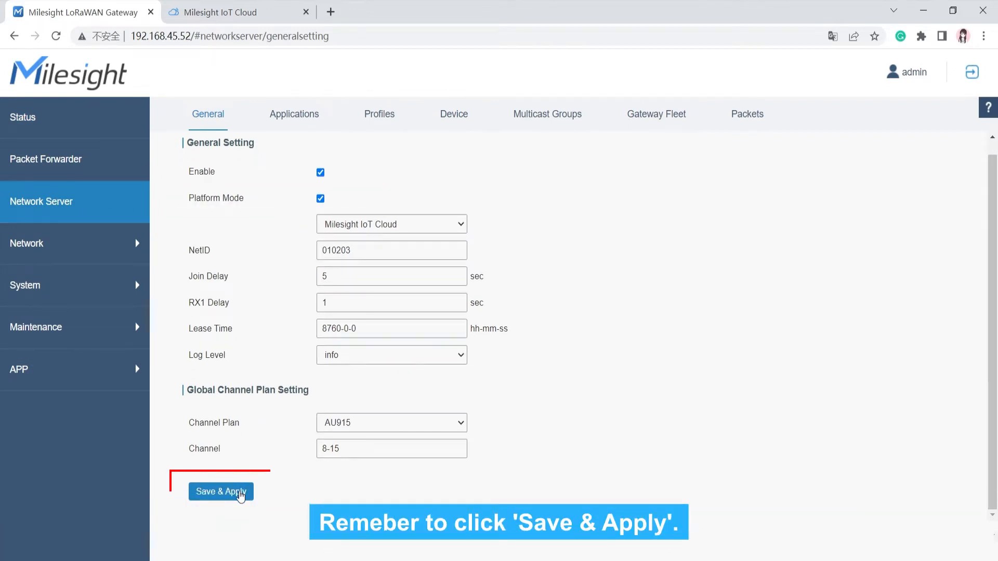
{"action": "scroll", "coordinate": [234, 416], "scroll_direction": "up", "scroll_amount": 1}
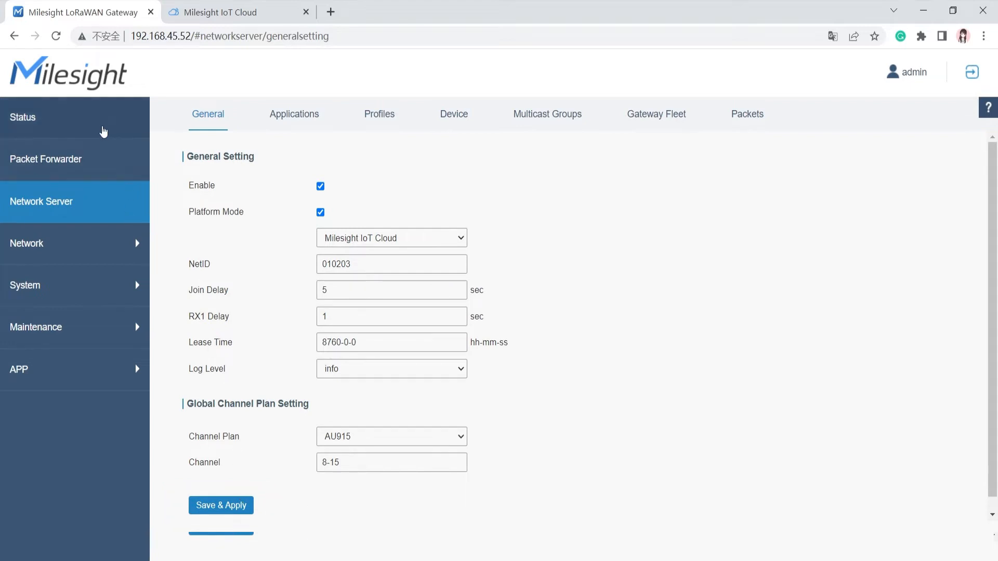
Step: Copy the gateway's serial number from the Status page into the cloud's SN field
{"action": "left_click", "coordinate": [104, 127]}
{"action": "left_click_drag", "start_coordinate": [423, 236], "coordinate": [368, 236]}
{"action": "key", "text": "ctrl+c"}
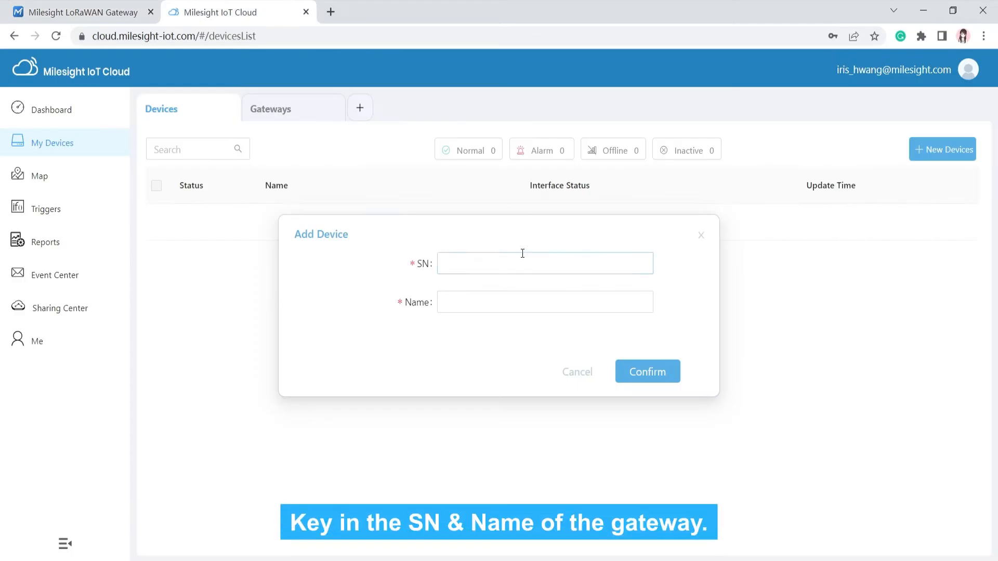
{"action": "left_click", "coordinate": [523, 254]}
Step: Add the gateway with serial 6221C2022738 under the name UG65
{"action": "key", "text": "ctrl+v"}
{"action": "left_click", "coordinate": [496, 302]}
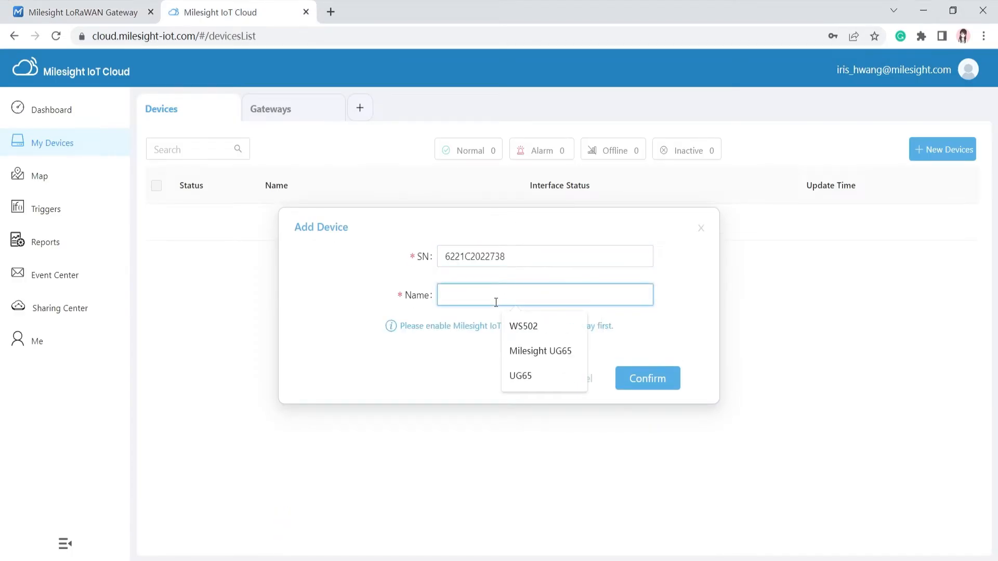
{"action": "type", "text": "UG65"}
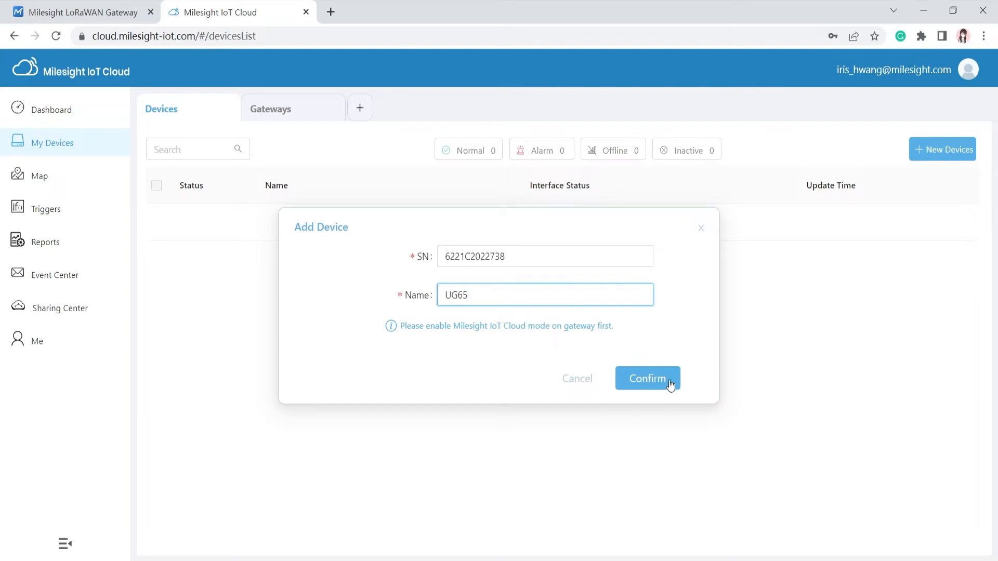
{"action": "left_click", "coordinate": [671, 385]}
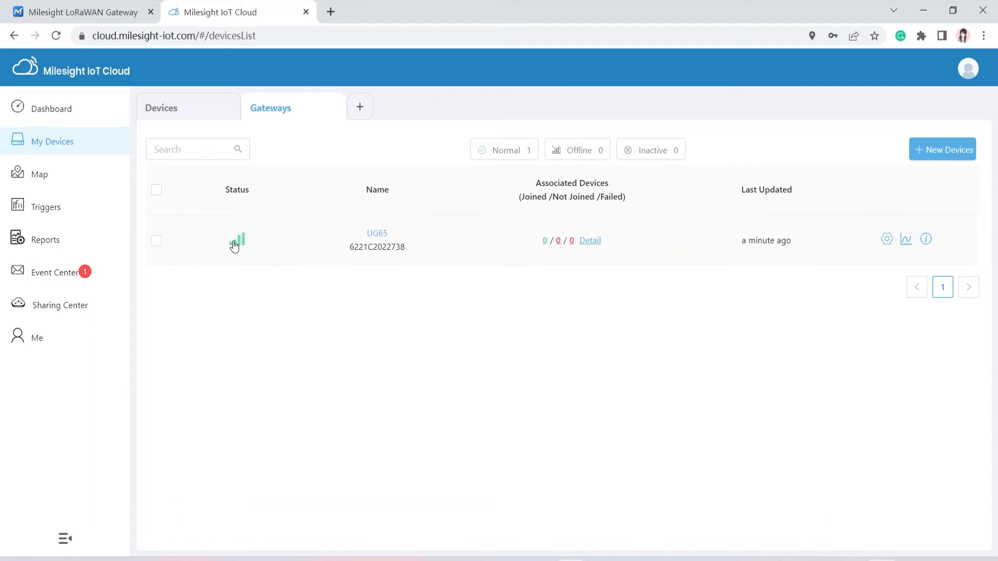
{"action": "left_click", "coordinate": [931, 155]}
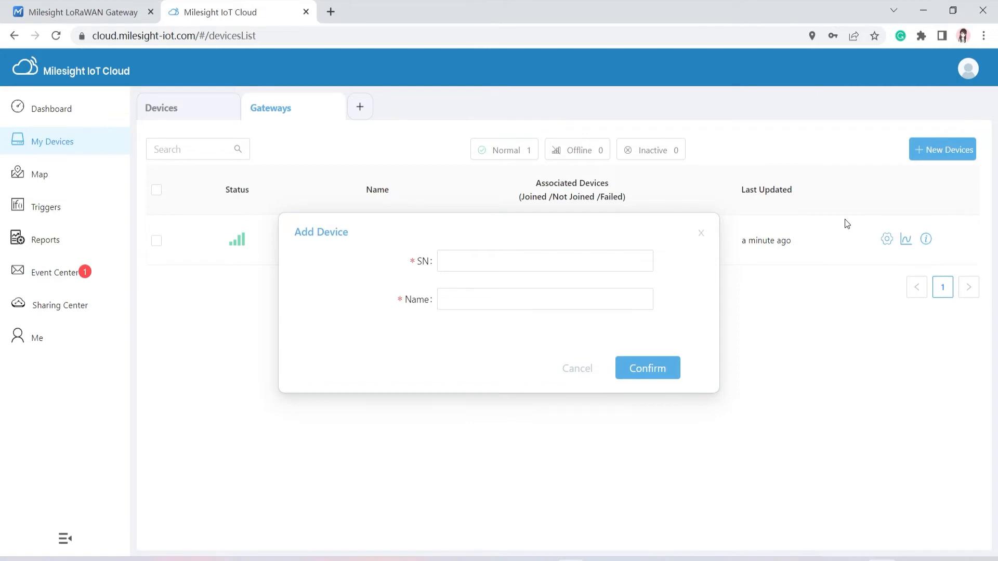
{"action": "left_click", "coordinate": [584, 260]}
{"action": "type", "text": "6445C19234350000"}
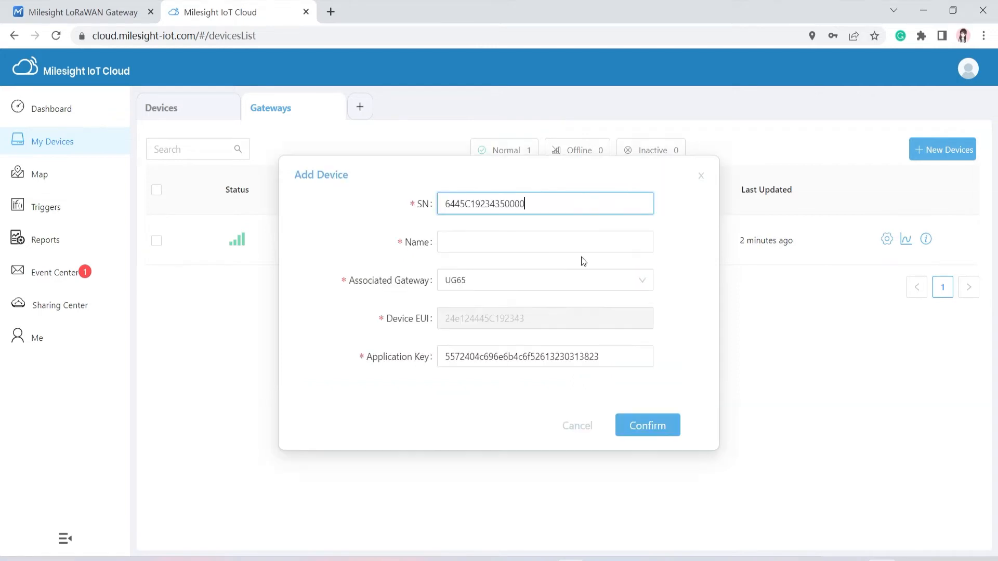
{"action": "left_click", "coordinate": [548, 249]}
{"action": "type", "text": "UC300"}
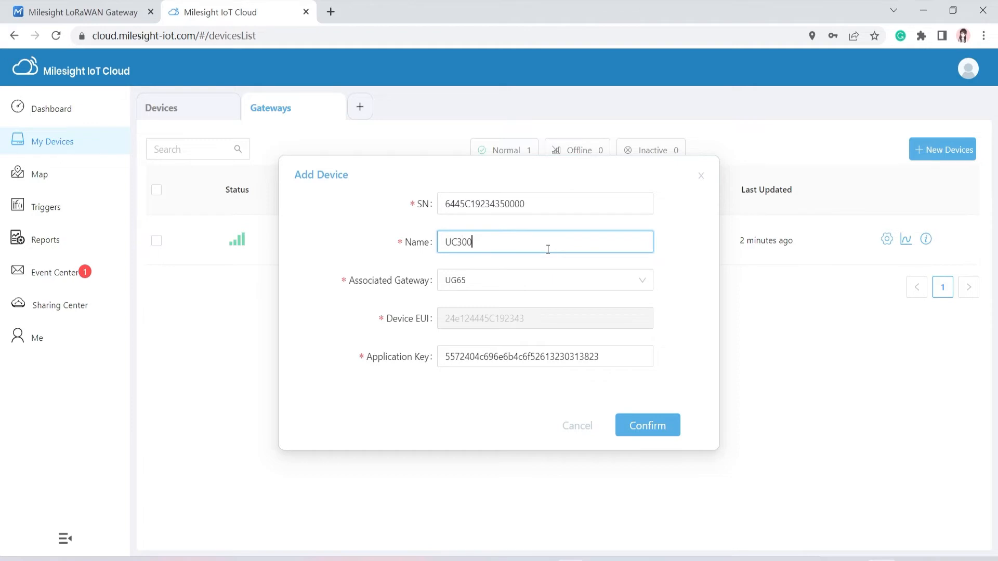
{"action": "left_click", "coordinate": [653, 434]}
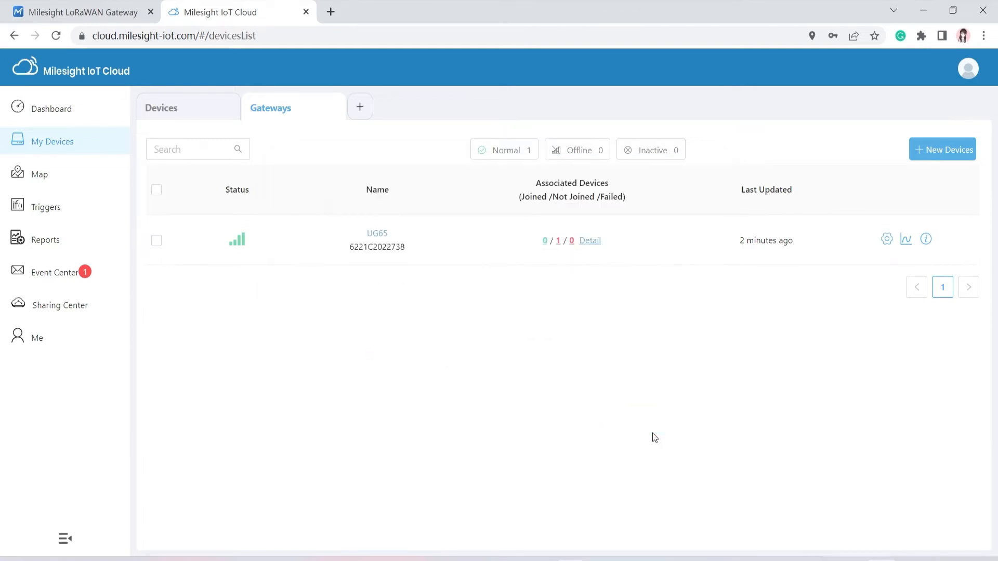
Step: Check the devices list and UG65's four associated devices, then return to the Dashboard
{"action": "left_click", "coordinate": [219, 115]}
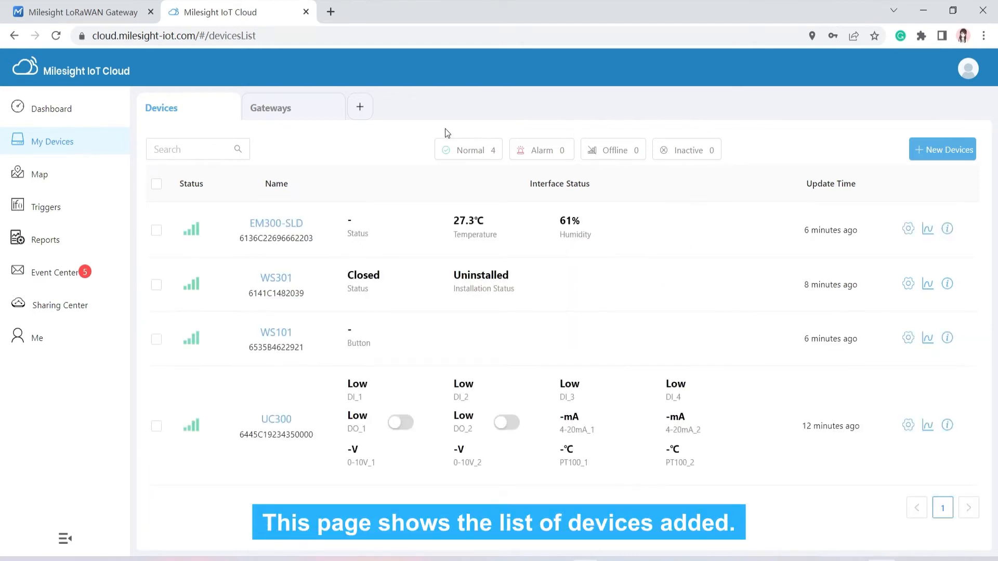
{"action": "left_click", "coordinate": [316, 119]}
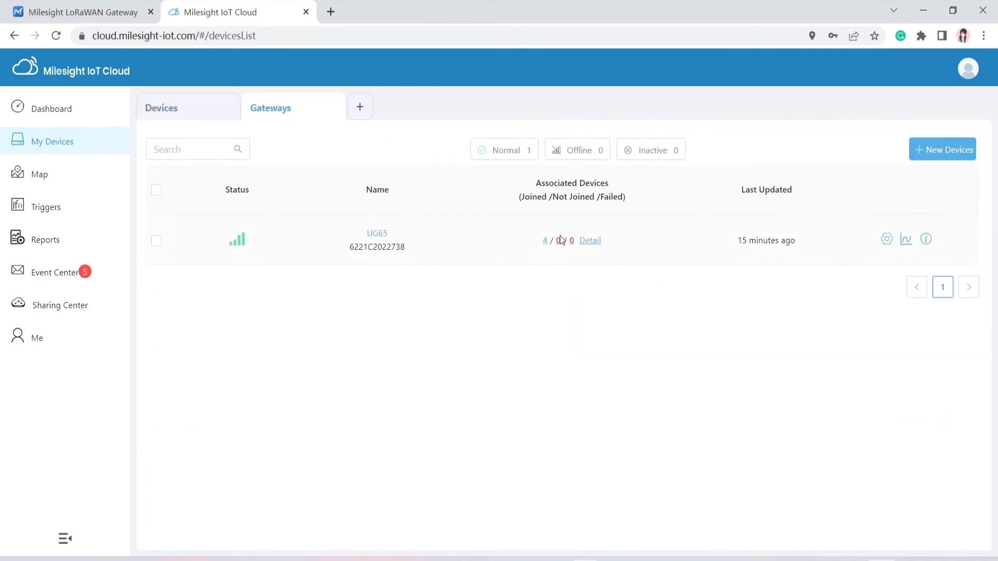
{"action": "left_click", "coordinate": [545, 242]}
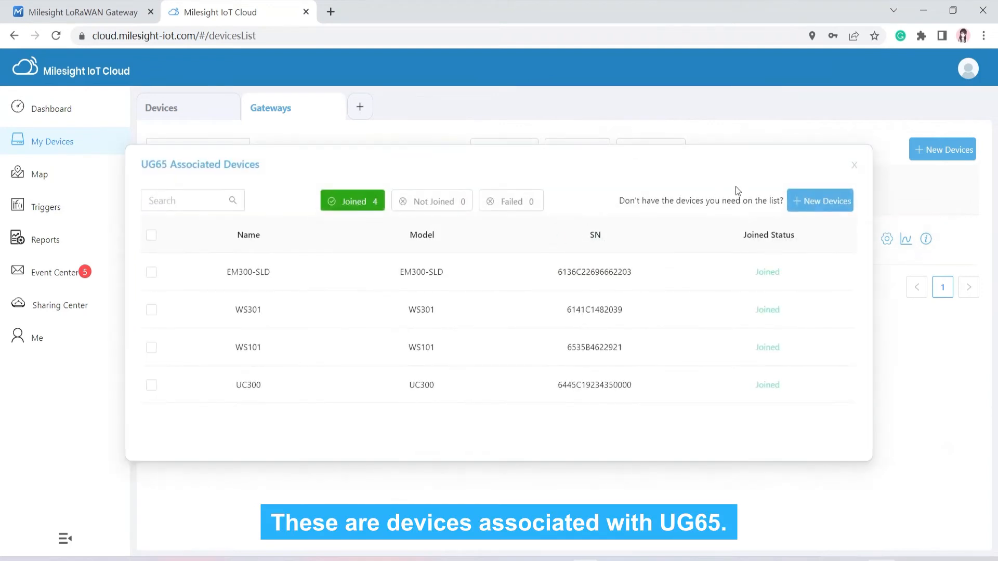
{"action": "left_click", "coordinate": [856, 167]}
{"action": "left_click", "coordinate": [86, 120]}
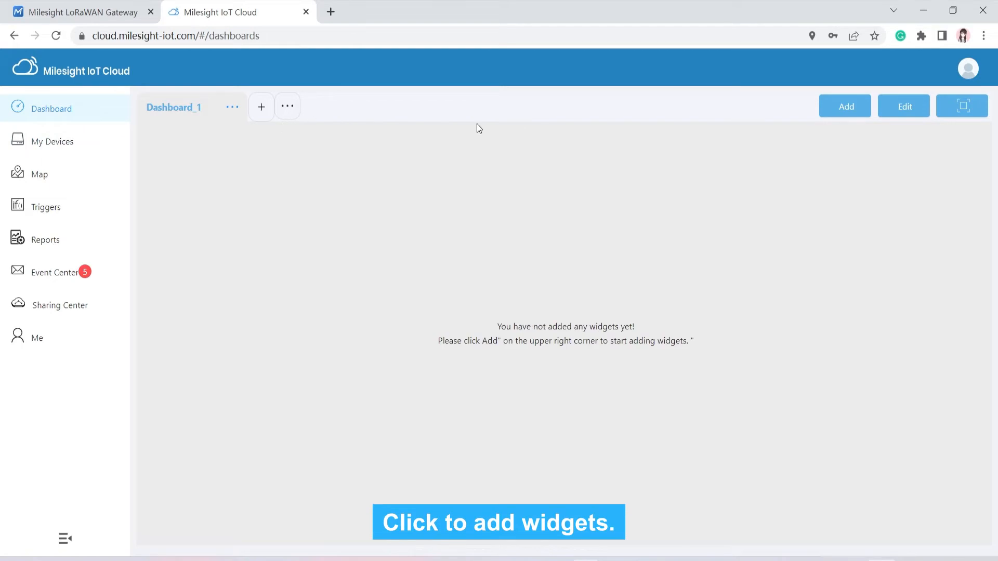
Step: Preview the Clock, Map and Custom Image widgets in Add New Widget
{"action": "left_click", "coordinate": [835, 118]}
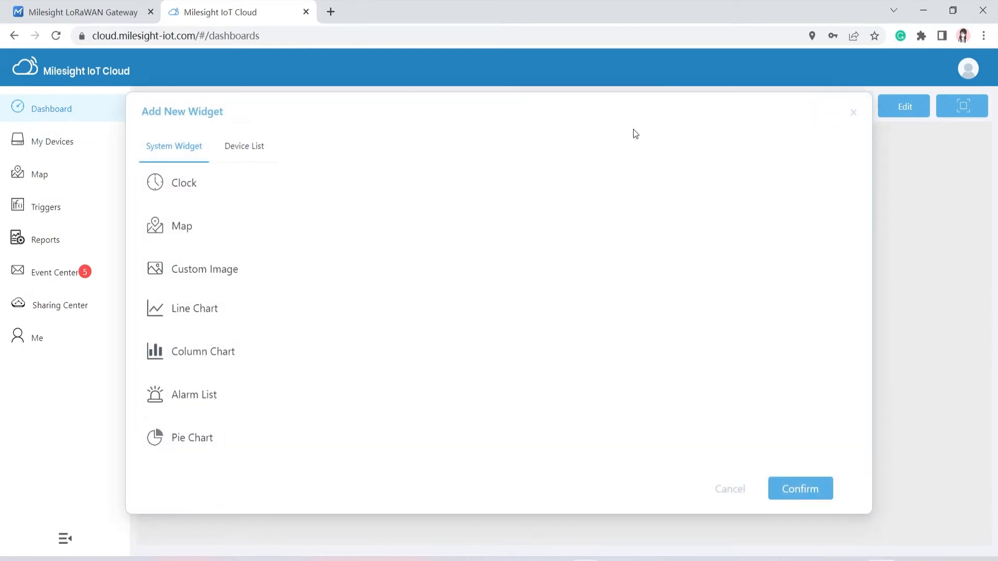
{"action": "left_click", "coordinate": [213, 180]}
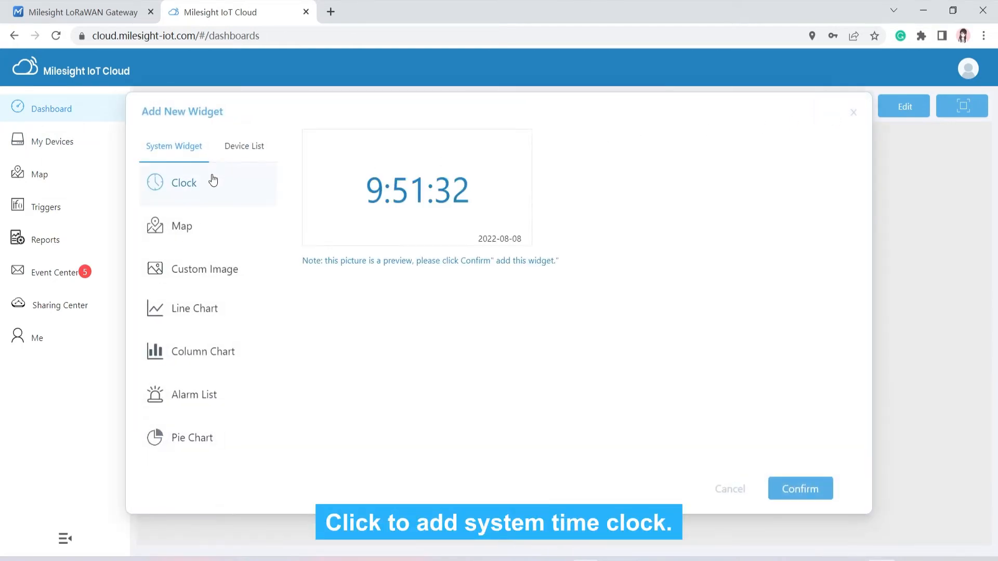
{"action": "left_click", "coordinate": [225, 225]}
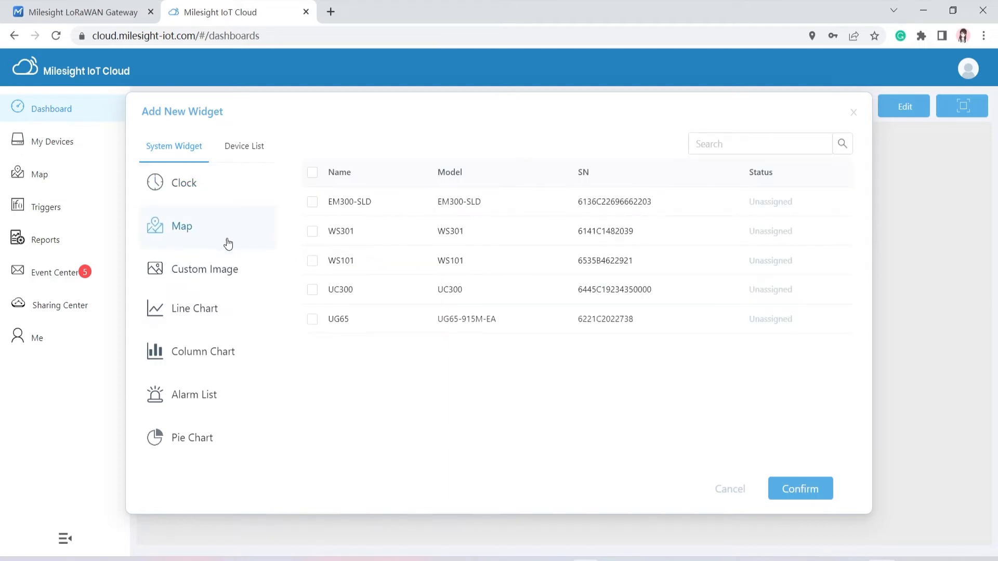
{"action": "left_click", "coordinate": [226, 271]}
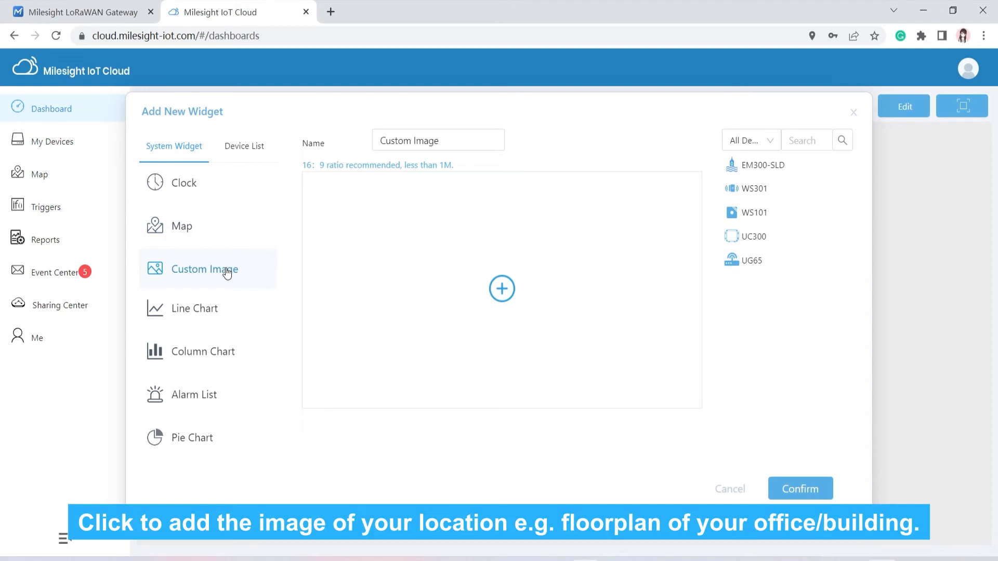
Step: Set up a Line Chart with the Y2 axis enabled and four data series rows
{"action": "left_click", "coordinate": [223, 316]}
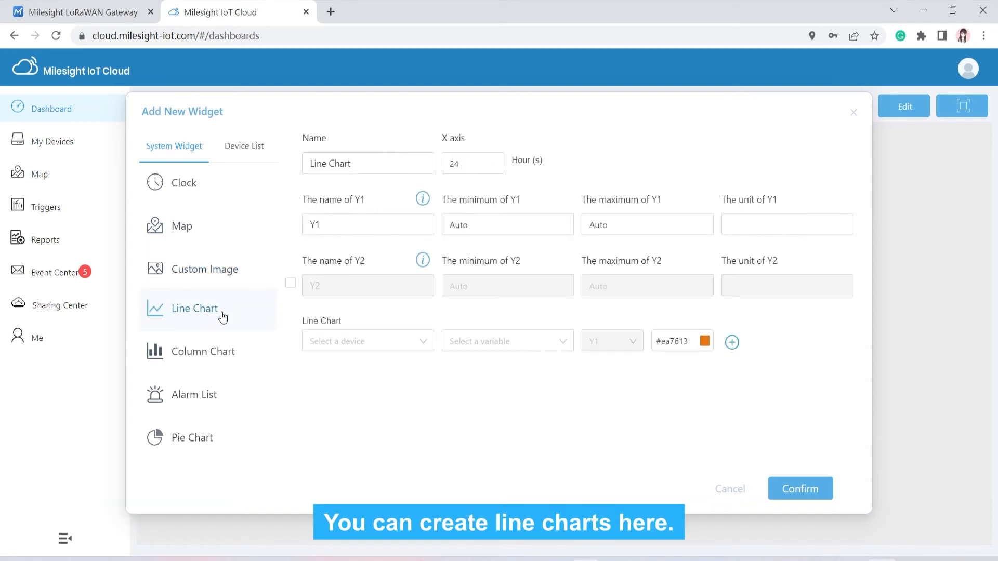
{"action": "left_click", "coordinate": [290, 283]}
{"action": "left_click", "coordinate": [349, 339]}
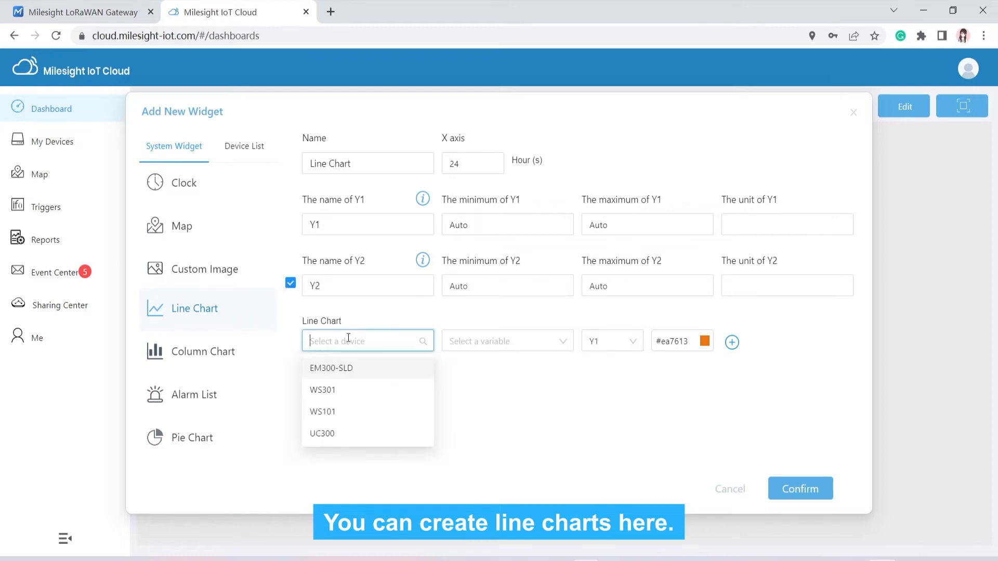
{"action": "left_click", "coordinate": [500, 341]}
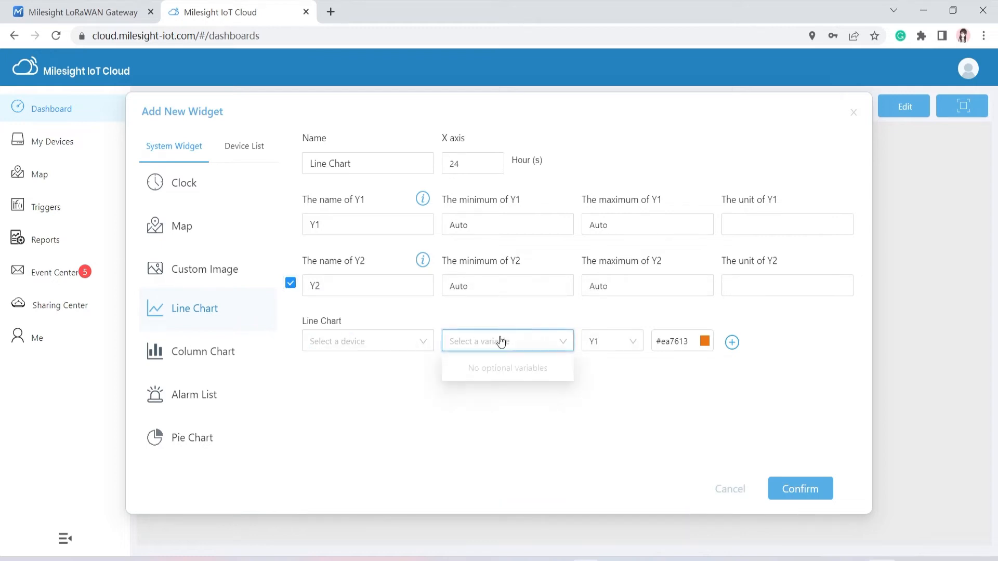
{"action": "left_click", "coordinate": [638, 344]}
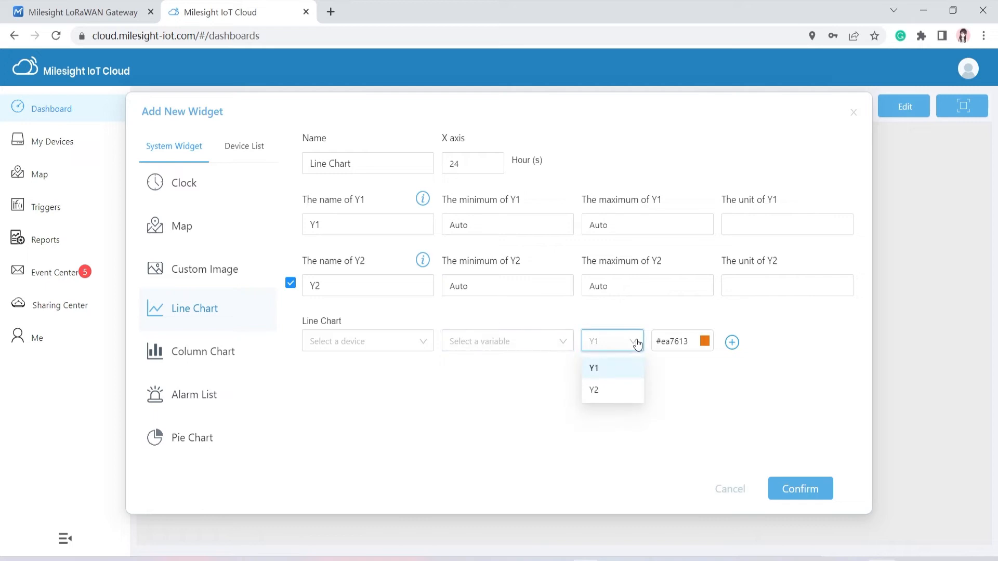
{"action": "left_click", "coordinate": [732, 342]}
{"action": "left_click", "coordinate": [753, 381]}
{"action": "left_click", "coordinate": [753, 419]}
{"action": "scroll", "coordinate": [750, 430], "scroll_direction": "down", "scroll_amount": 1}
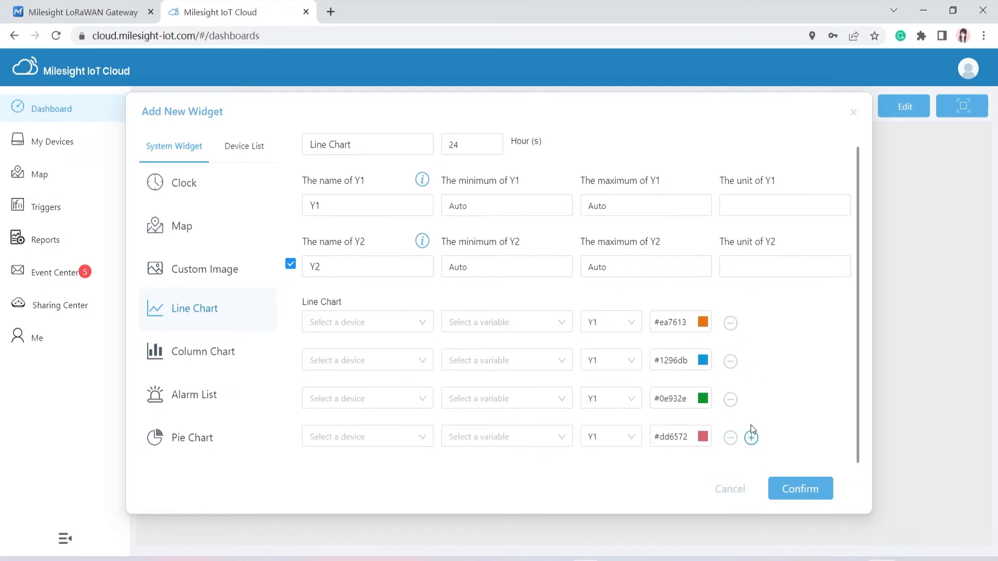
Step: Try a Column Chart with Y2 enabled, three column groups and 4 columns per group
{"action": "left_click", "coordinate": [265, 342]}
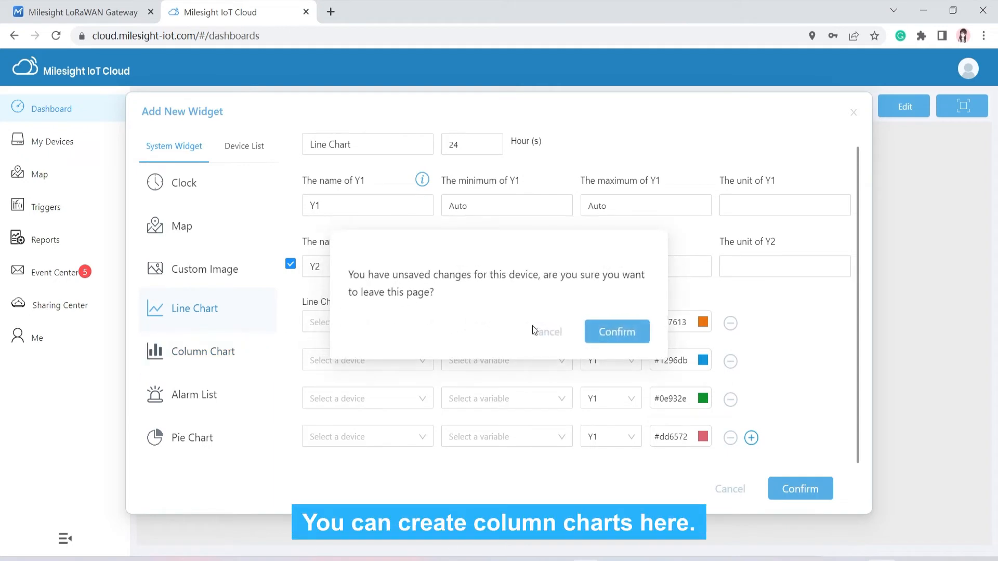
{"action": "left_click", "coordinate": [626, 333]}
{"action": "left_click", "coordinate": [294, 287]}
{"action": "left_click", "coordinate": [415, 400]}
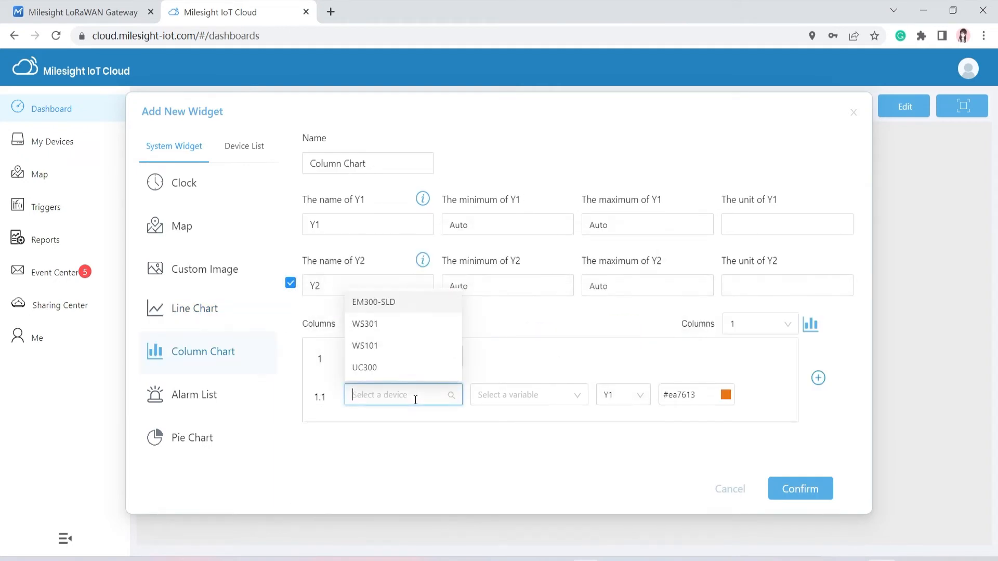
{"action": "left_click", "coordinate": [541, 400]}
{"action": "left_click", "coordinate": [817, 380]}
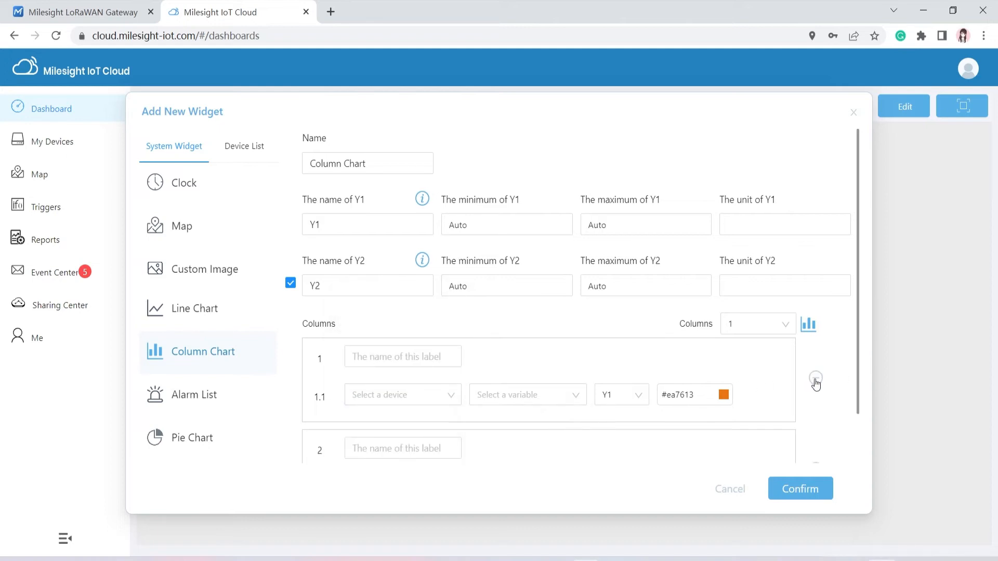
{"action": "scroll", "coordinate": [816, 385], "scroll_direction": "down", "scroll_amount": 2}
{"action": "left_click", "coordinate": [816, 432]}
{"action": "scroll", "coordinate": [815, 427], "scroll_direction": "down", "scroll_amount": 3}
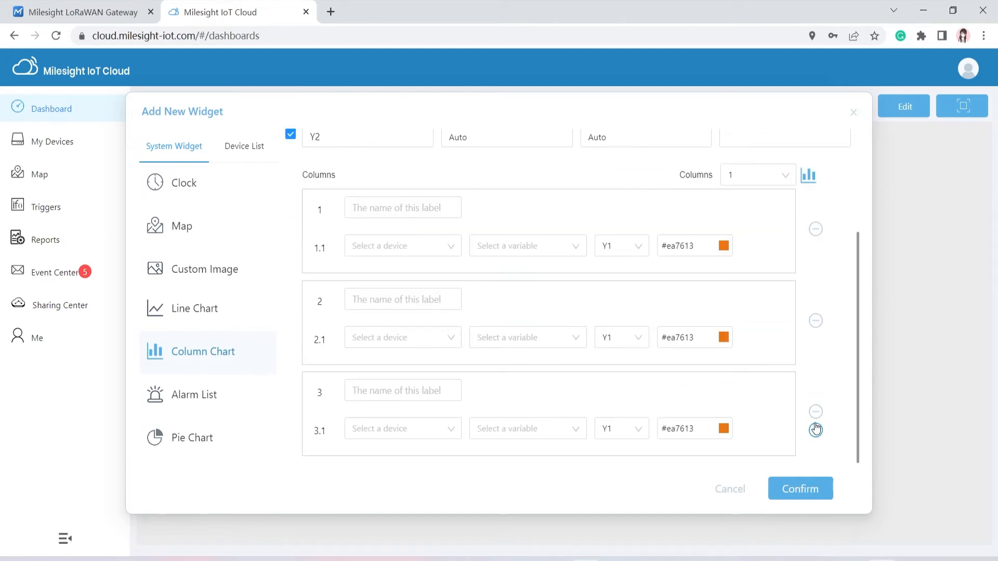
{"action": "left_click", "coordinate": [782, 174]}
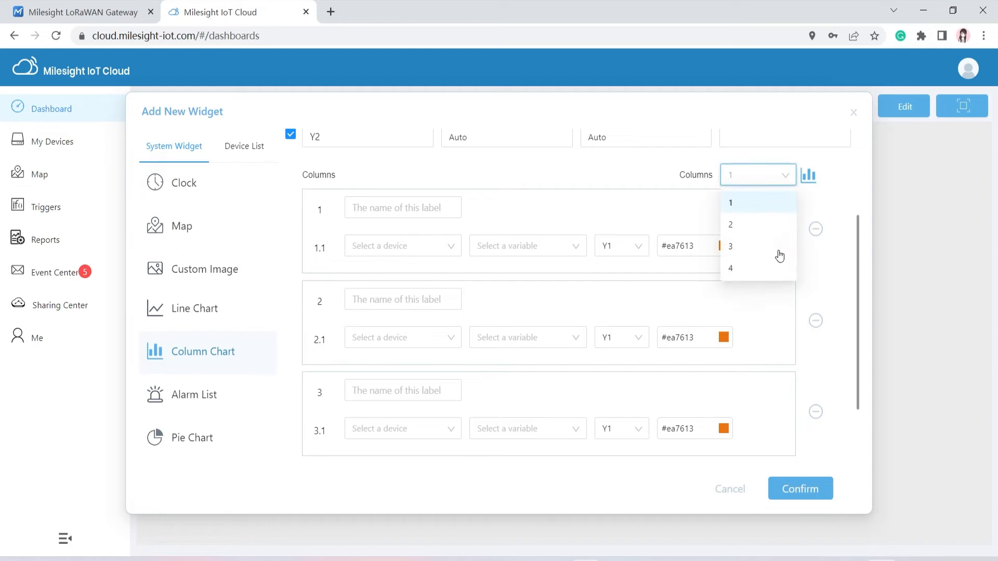
{"action": "left_click", "coordinate": [778, 271]}
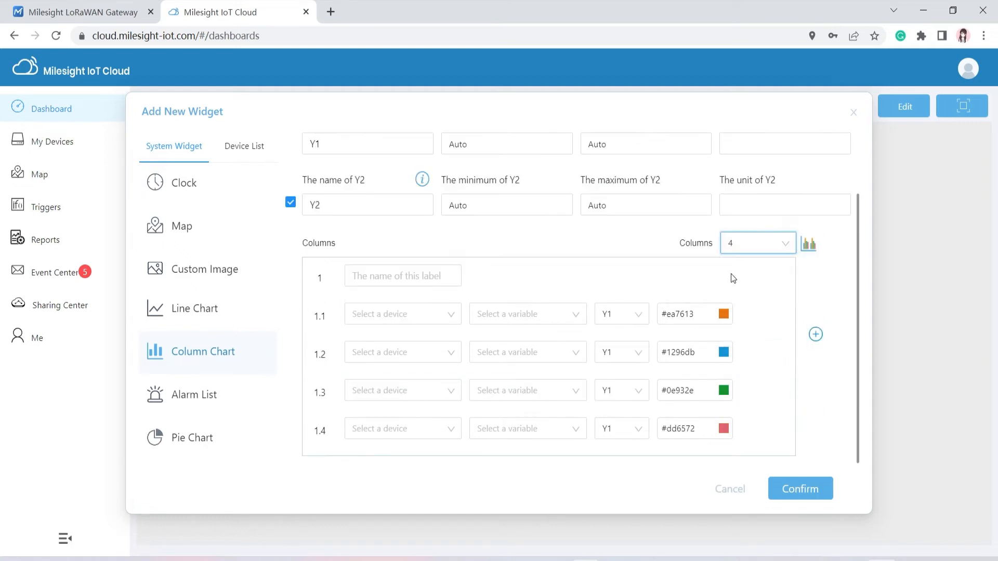
Step: Preview the Alarm List widget, keeping it recording all devices in the account
{"action": "left_click", "coordinate": [223, 401]}
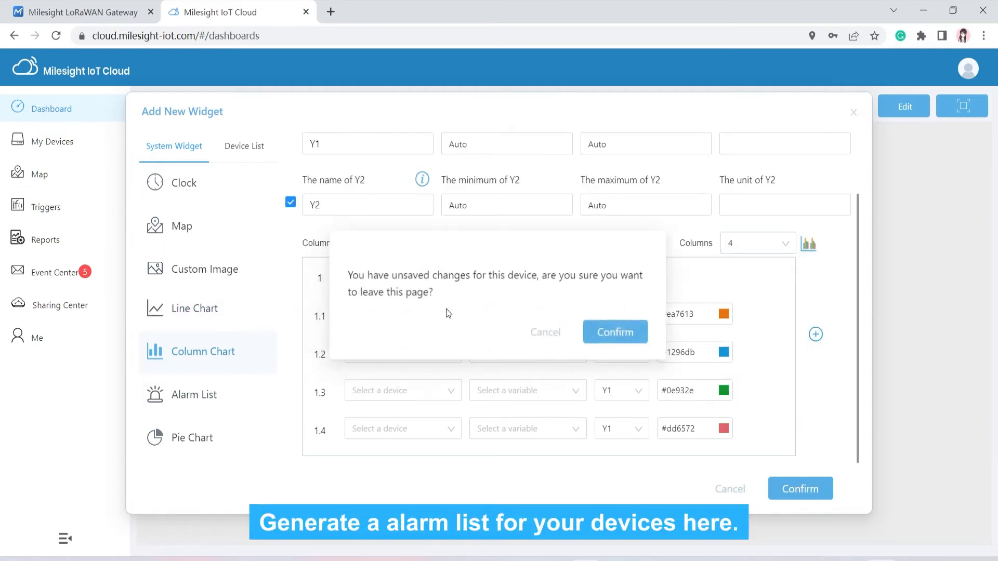
{"action": "left_click", "coordinate": [615, 334]}
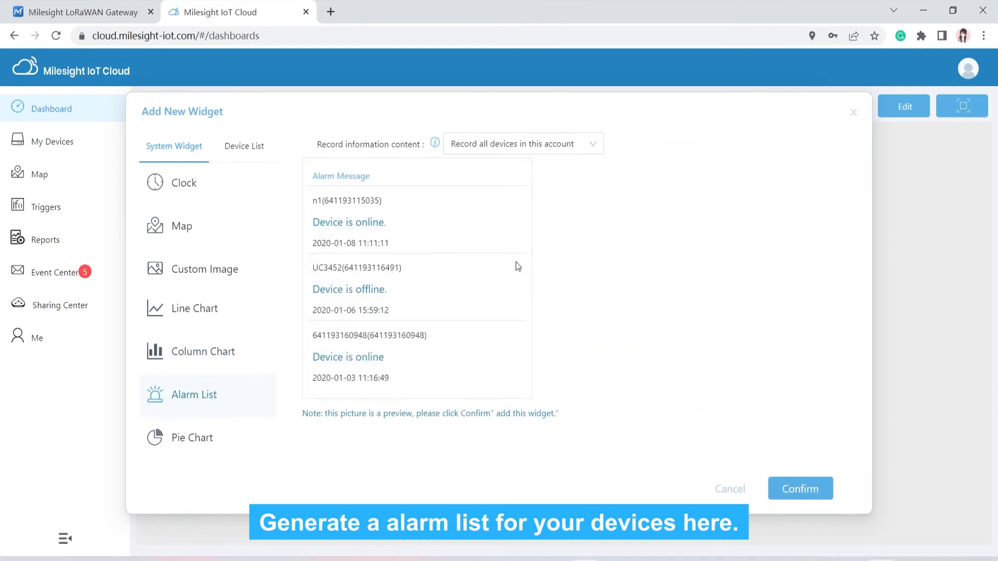
{"action": "left_click", "coordinate": [542, 140]}
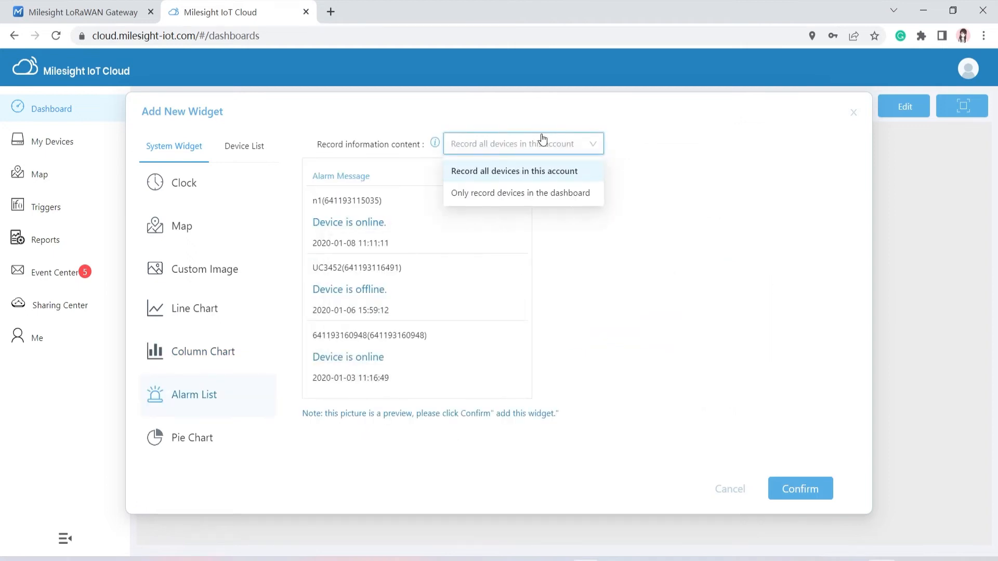
{"action": "left_click", "coordinate": [520, 167]}
Step: Preview the Pie Chart counting all devices, then view the Device List widget's devices
{"action": "left_click", "coordinate": [251, 438]}
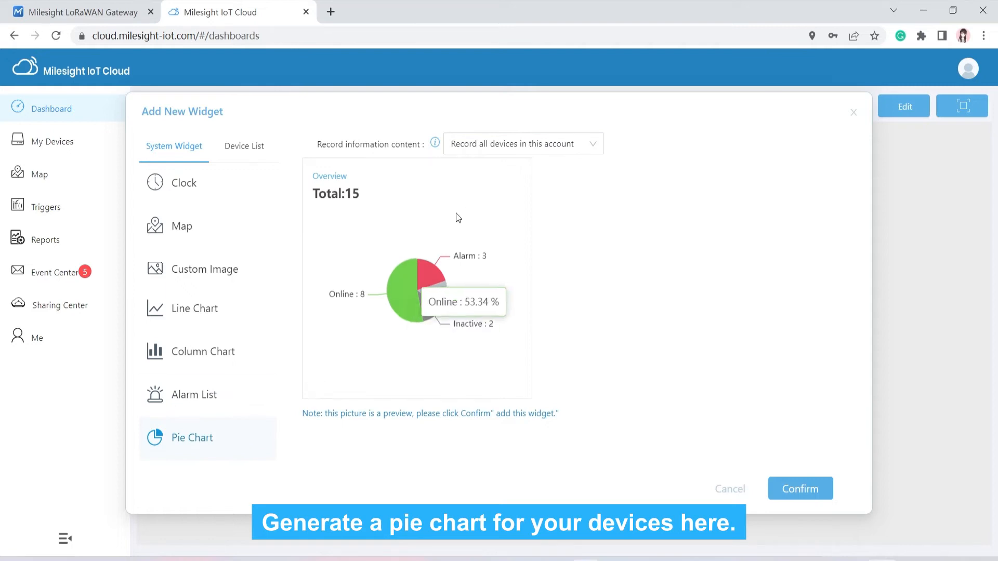
{"action": "left_click", "coordinate": [504, 150]}
{"action": "left_click", "coordinate": [503, 155]}
{"action": "left_click", "coordinate": [261, 149]}
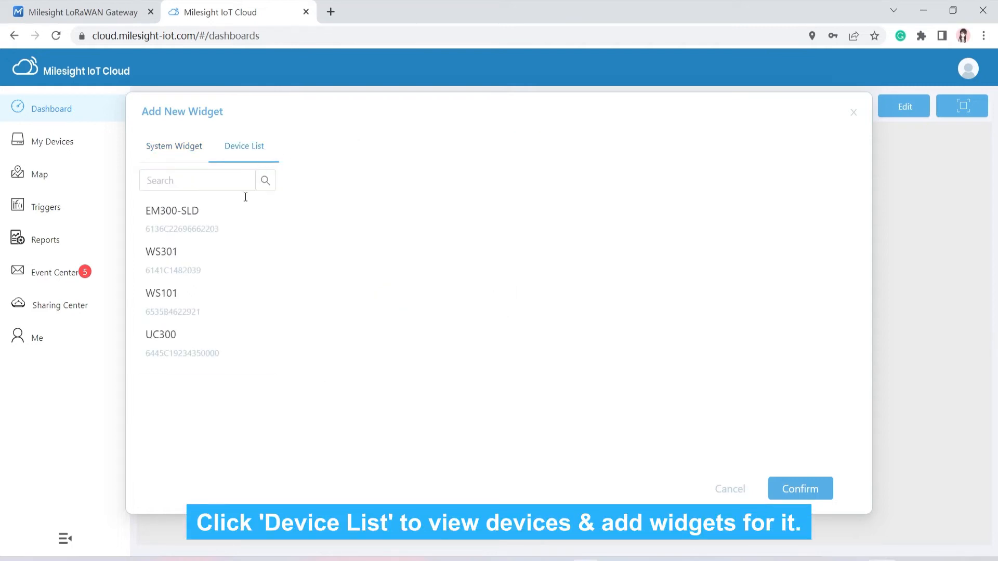
Step: Inspect the data items available from EM300-SLD, WS301 and WS101 in the Device List
{"action": "left_click", "coordinate": [228, 230]}
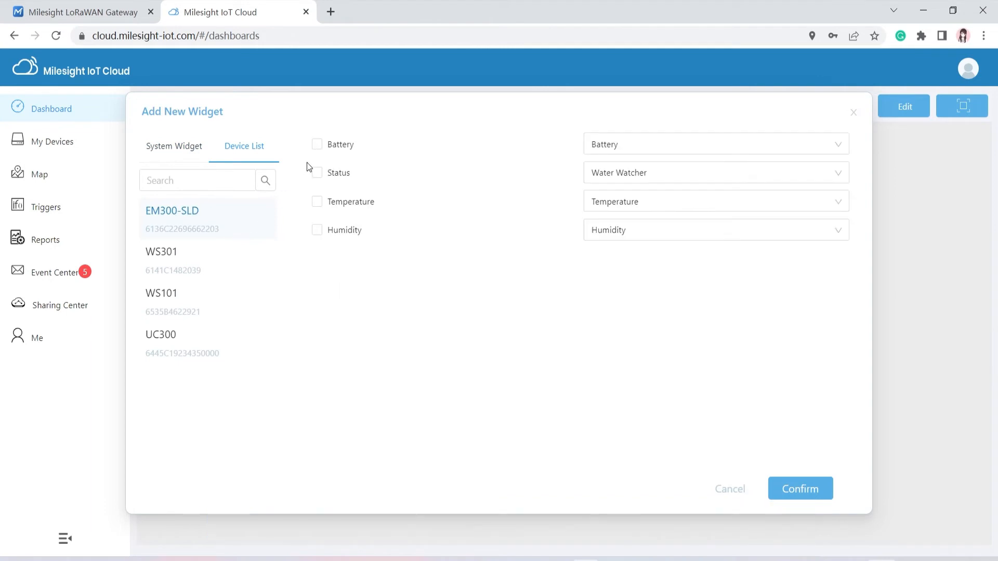
{"action": "left_click", "coordinate": [231, 259]}
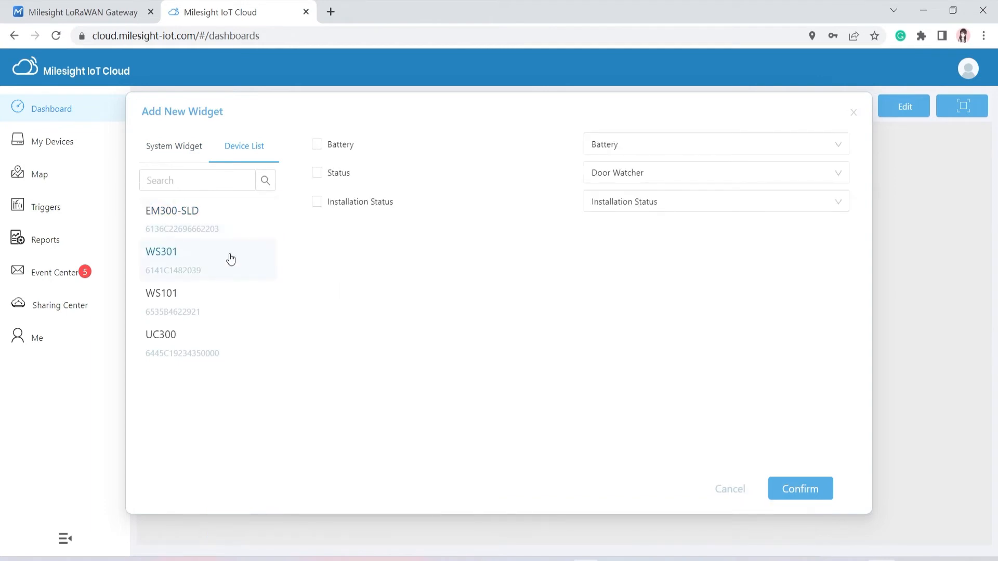
{"action": "left_click", "coordinate": [233, 297]}
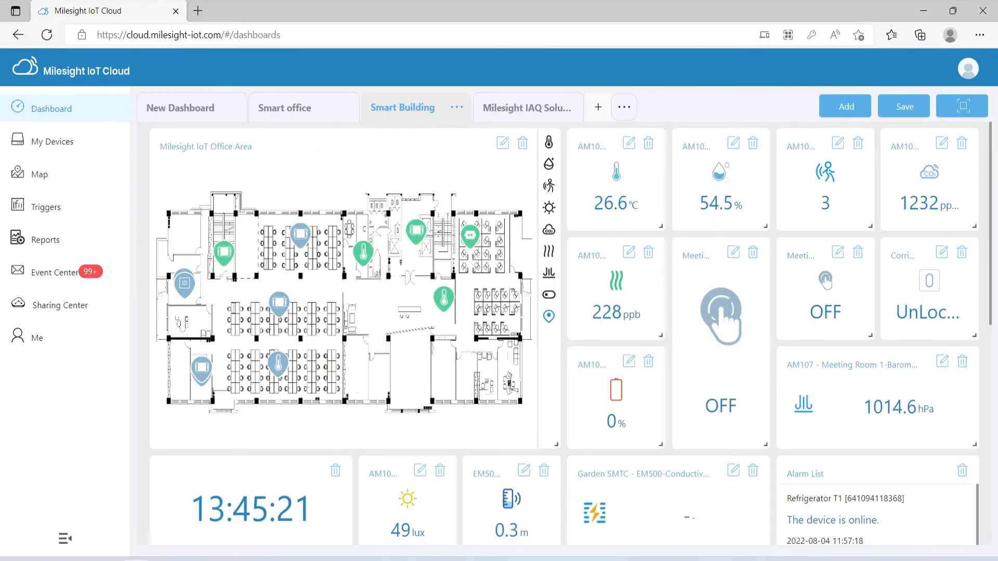
Step: Scroll through the Smart Building dashboard's charts and alarm list and back up
{"action": "scroll", "coordinate": [572, 333], "scroll_direction": "down", "scroll_amount": 3}
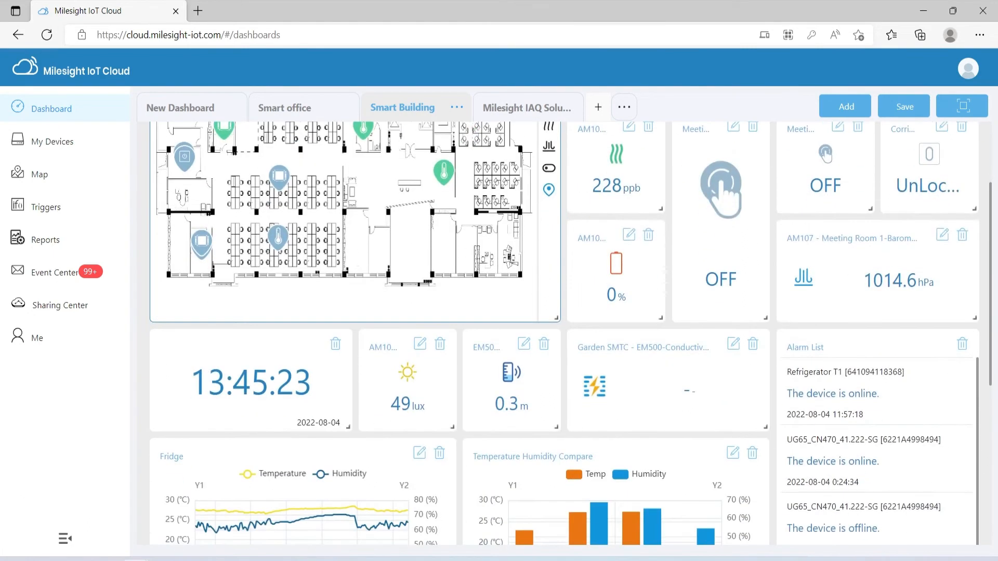
{"action": "scroll", "coordinate": [616, 458], "scroll_direction": "down", "scroll_amount": 2}
{"action": "scroll", "coordinate": [616, 457], "scroll_direction": "down", "scroll_amount": 3}
{"action": "scroll", "coordinate": [616, 458], "scroll_direction": "up", "scroll_amount": 3}
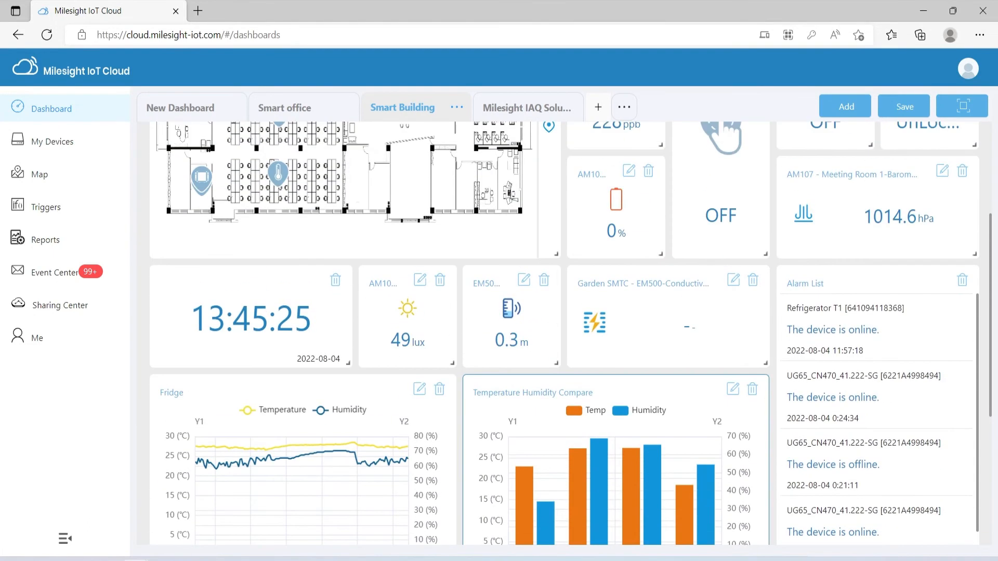
{"action": "scroll", "coordinate": [572, 332], "scroll_direction": "up", "scroll_amount": 4}
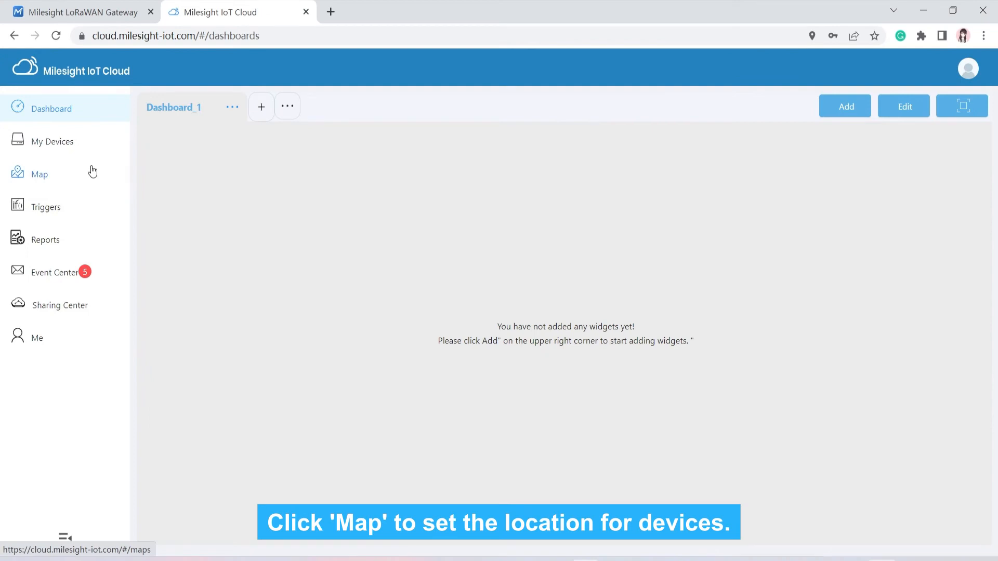
Step: Mark EM300-SLD's location on the device map, then delete that location again
{"action": "left_click", "coordinate": [93, 172]}
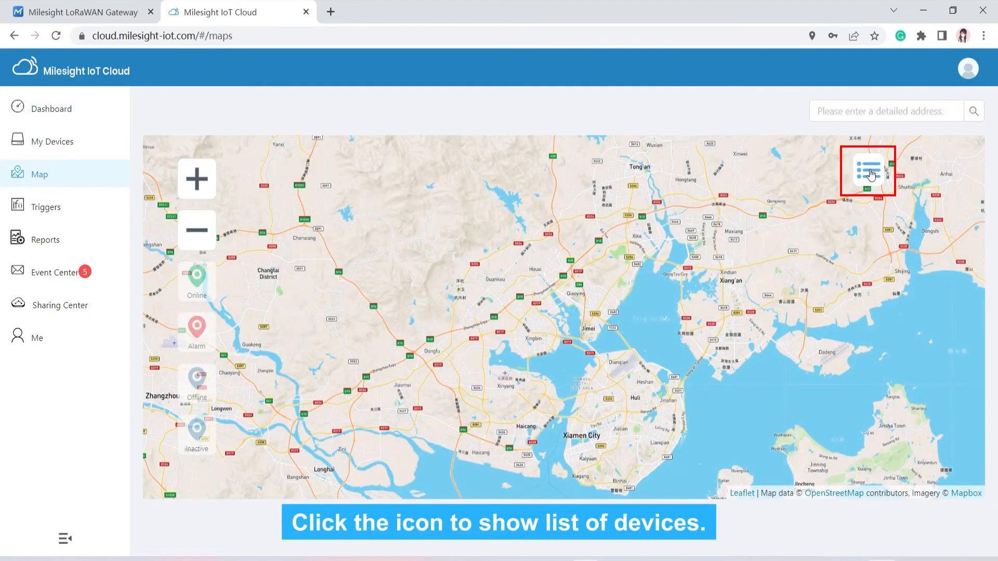
{"action": "left_click", "coordinate": [862, 170]}
{"action": "left_click", "coordinate": [692, 249]}
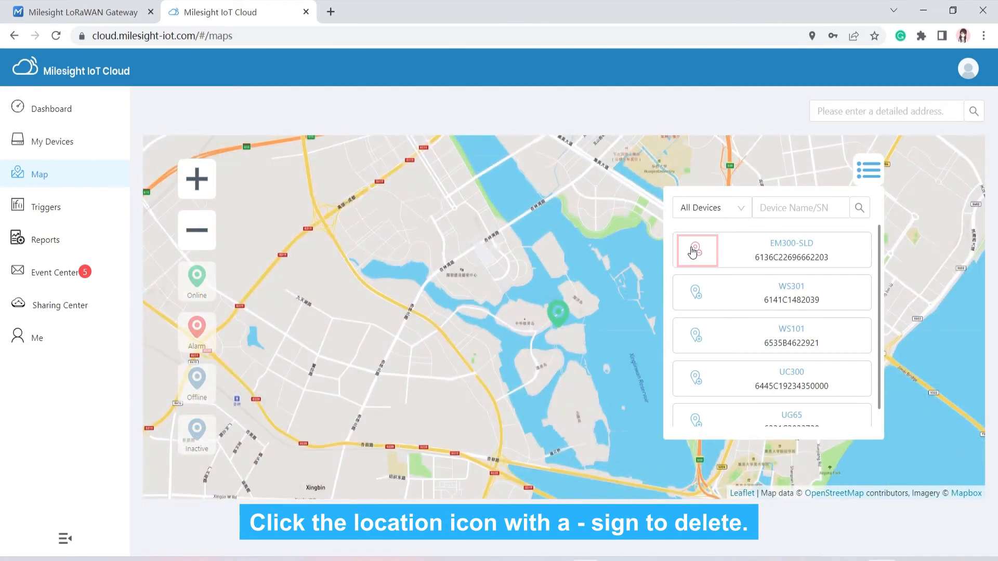
{"action": "left_click", "coordinate": [695, 250]}
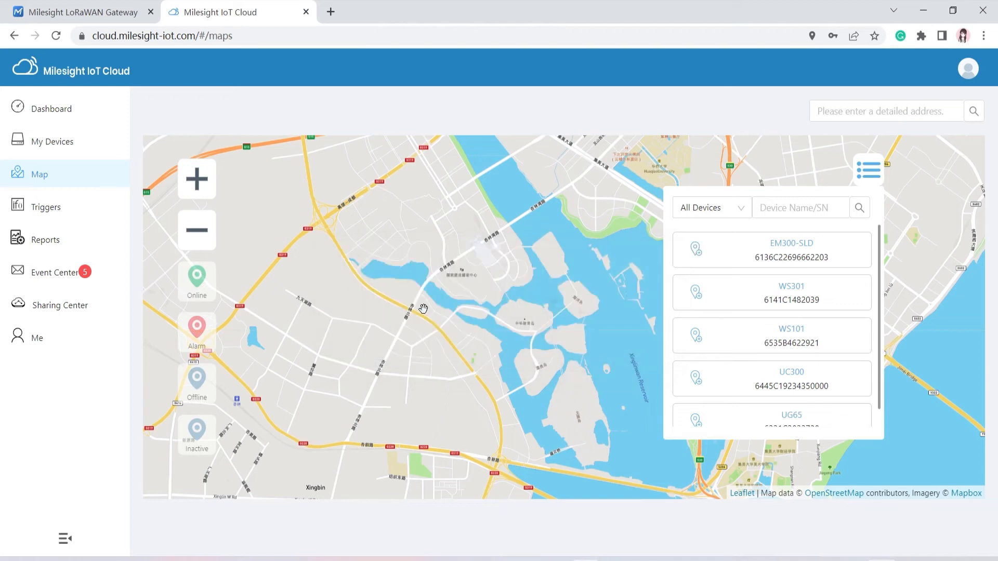
{"action": "left_click", "coordinate": [82, 219]}
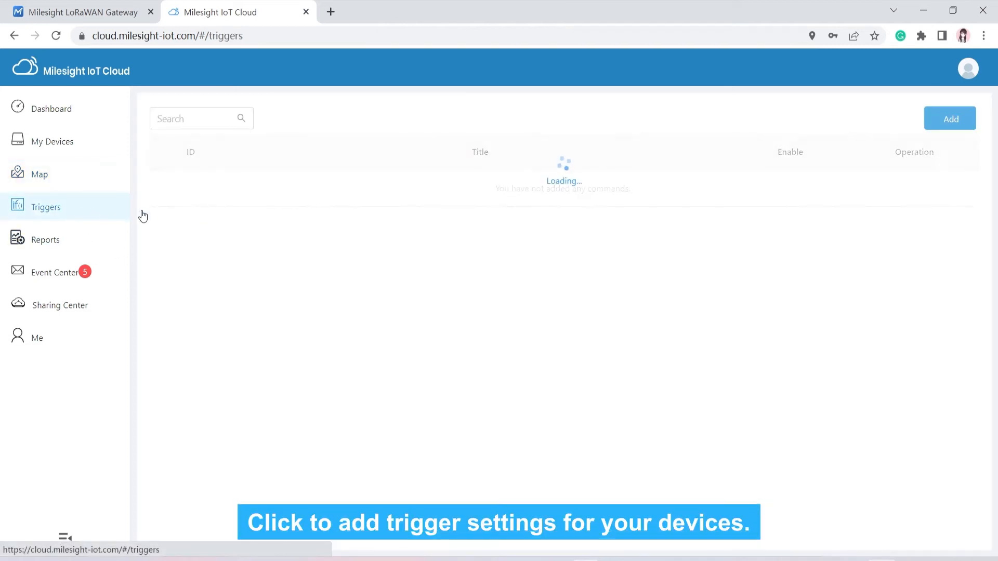
Step: Create a trigger named 'test' whose Condition A watches EM300-SLD's Temperature
{"action": "left_click", "coordinate": [963, 127]}
{"action": "left_click", "coordinate": [383, 166]}
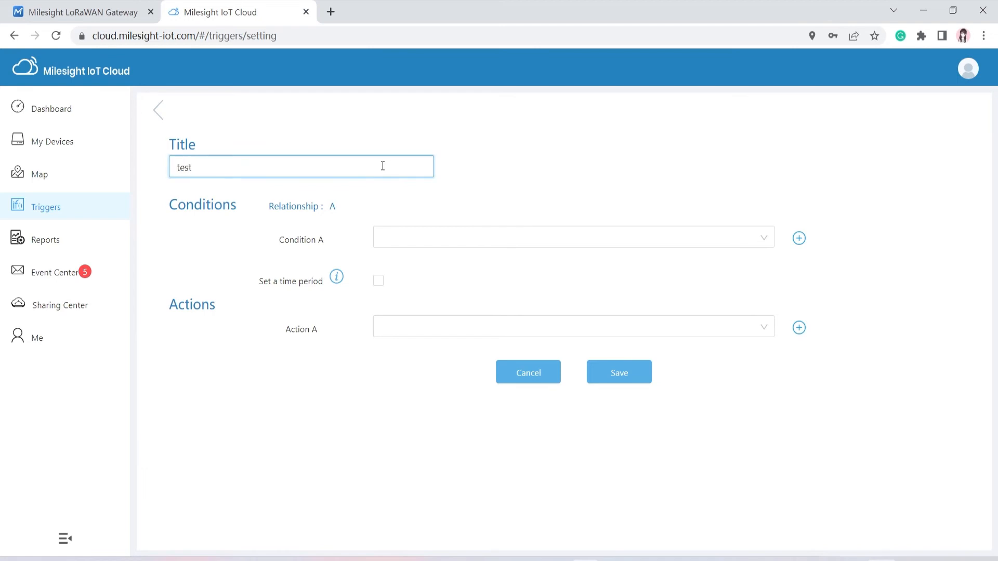
{"action": "left_click", "coordinate": [418, 238]}
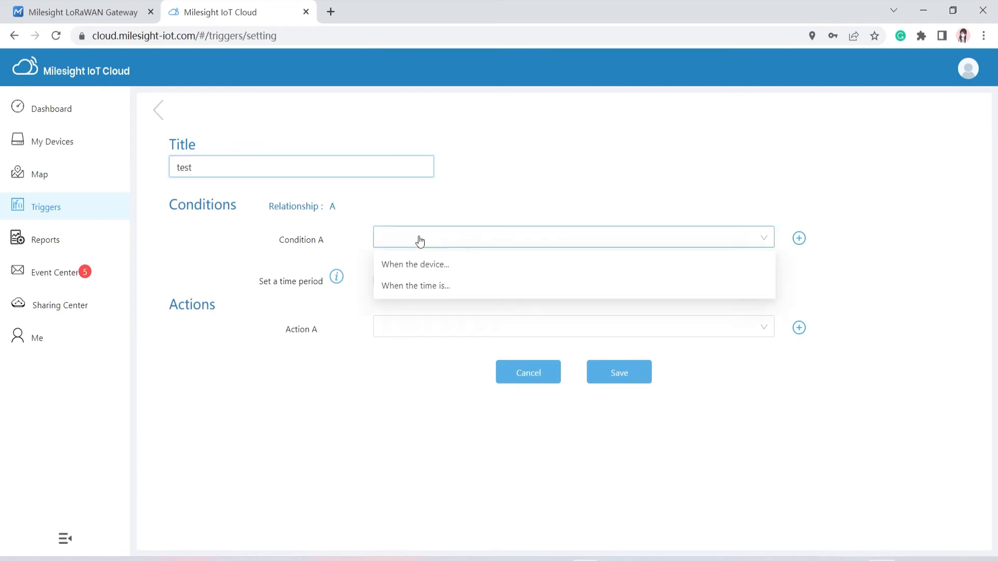
{"action": "left_click", "coordinate": [443, 266]}
{"action": "left_click", "coordinate": [444, 261]}
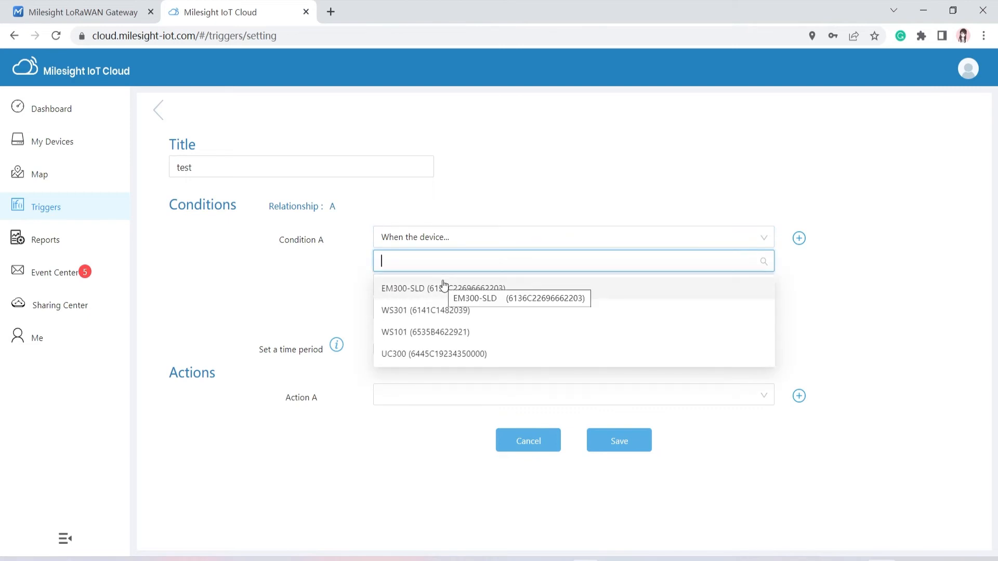
{"action": "left_click", "coordinate": [444, 287]}
{"action": "left_click", "coordinate": [443, 285]}
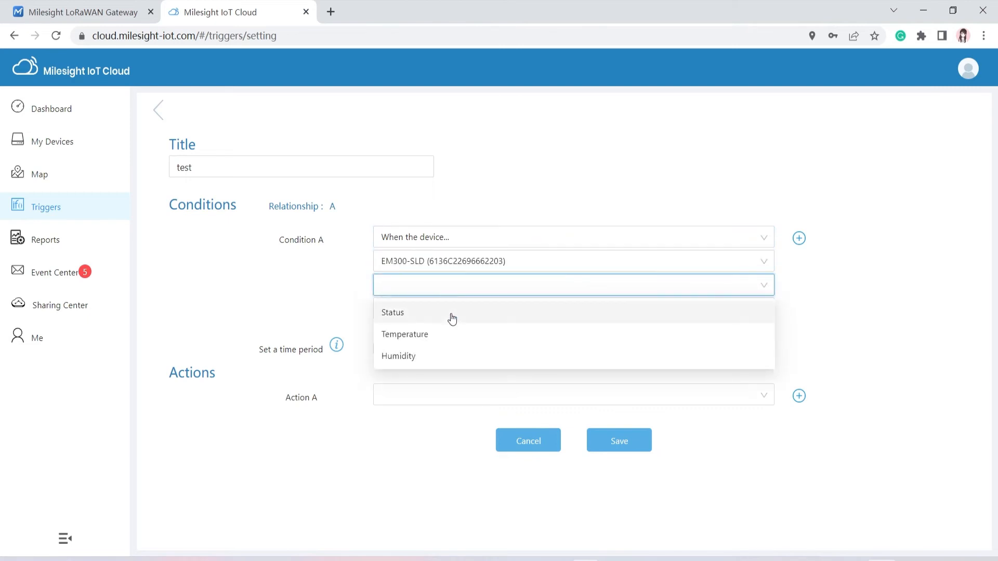
{"action": "left_click", "coordinate": [452, 335]}
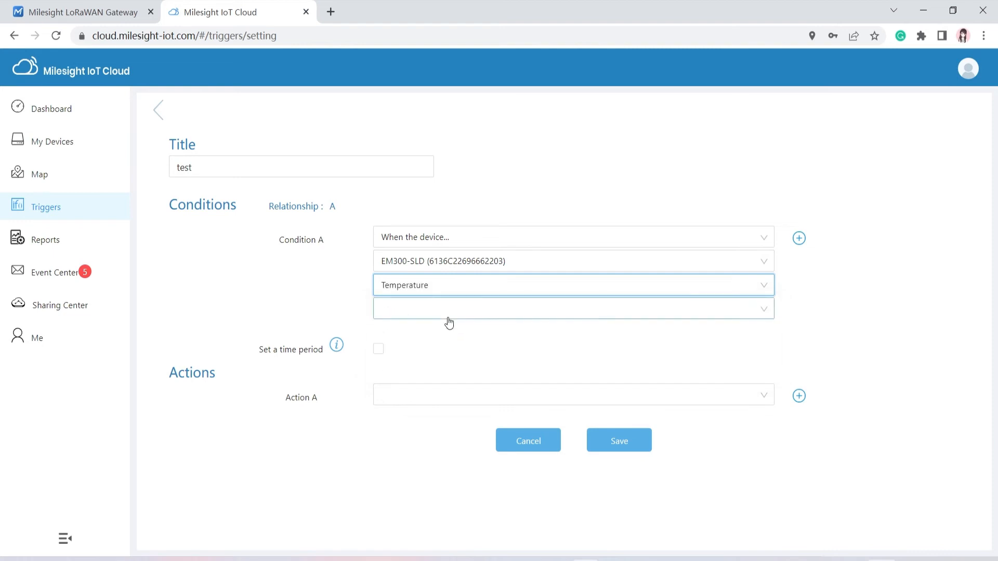
Step: Make the condition Temperature ≤ 50 °C with no time period restriction
{"action": "left_click", "coordinate": [449, 323]}
{"action": "left_click", "coordinate": [448, 360]}
{"action": "left_click", "coordinate": [446, 341]}
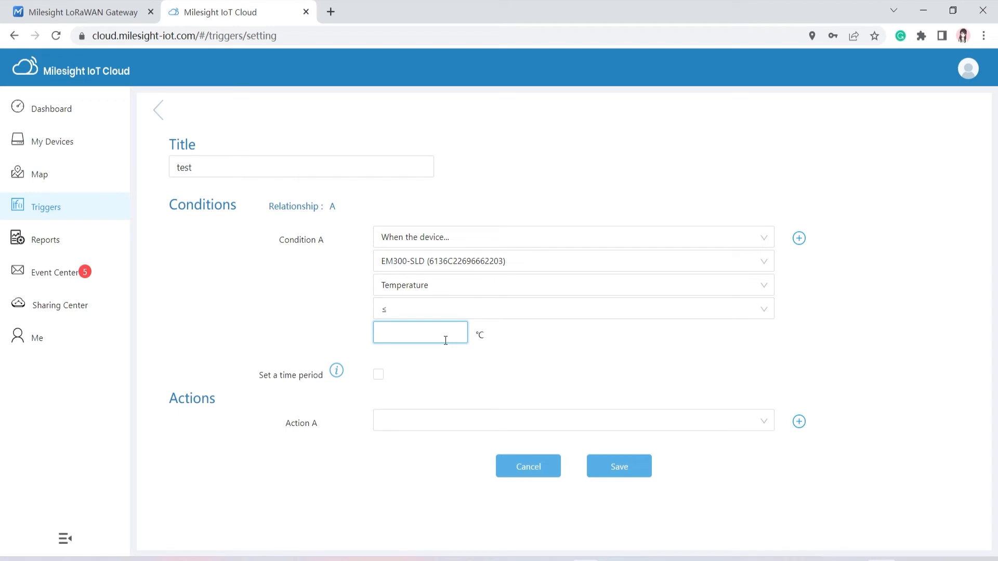
{"action": "left_click", "coordinate": [383, 377]}
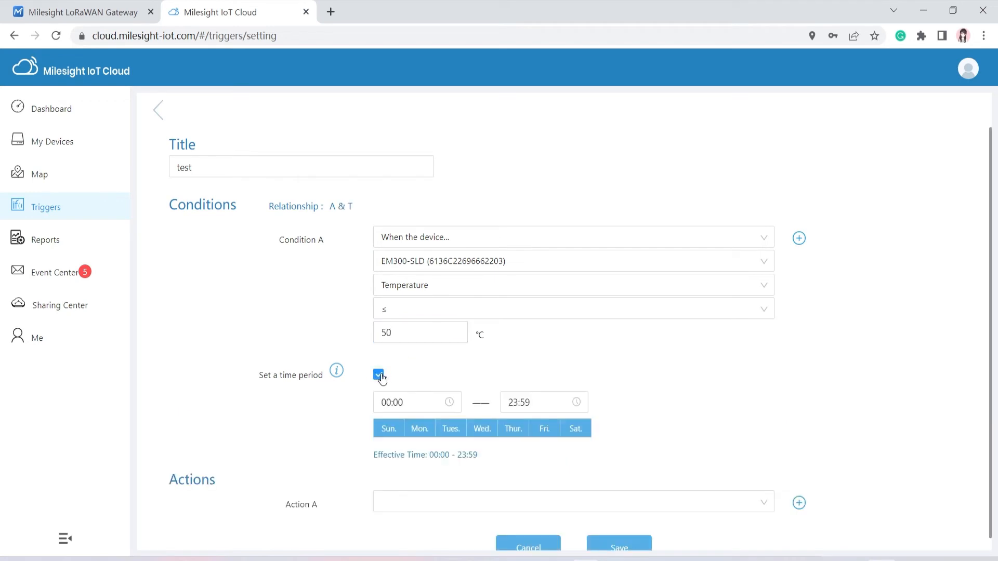
{"action": "left_click", "coordinate": [382, 378]}
Step: Set Action A to send an alarm notification and save the trigger
{"action": "left_click", "coordinate": [423, 424]}
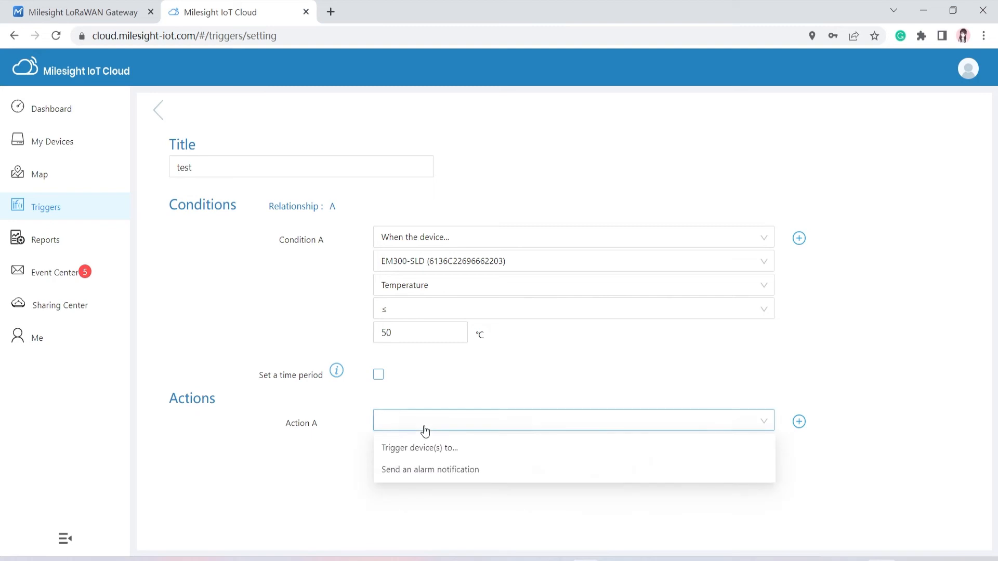
{"action": "left_click", "coordinate": [442, 472]}
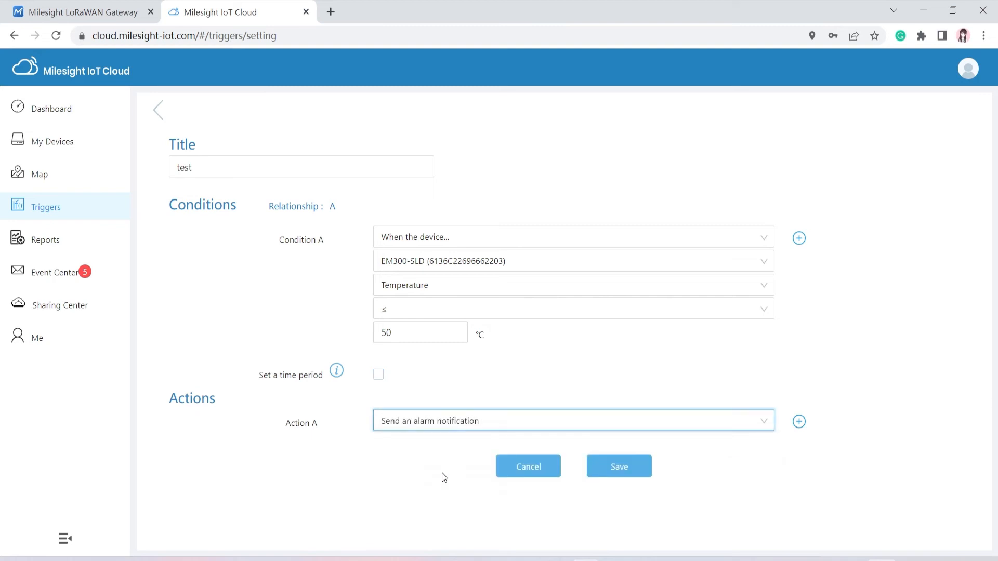
{"action": "left_click", "coordinate": [629, 471]}
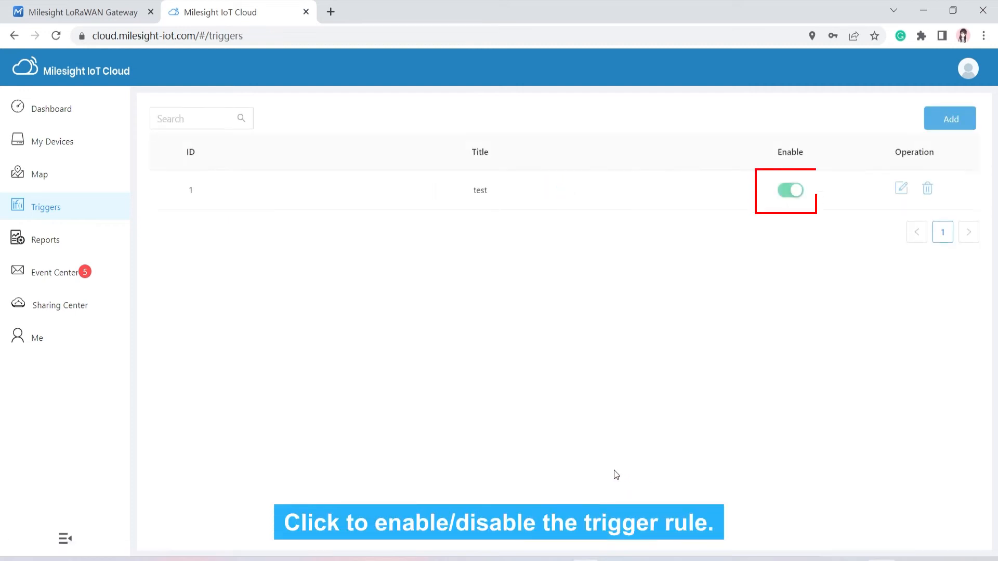
{"action": "left_click", "coordinate": [108, 251]}
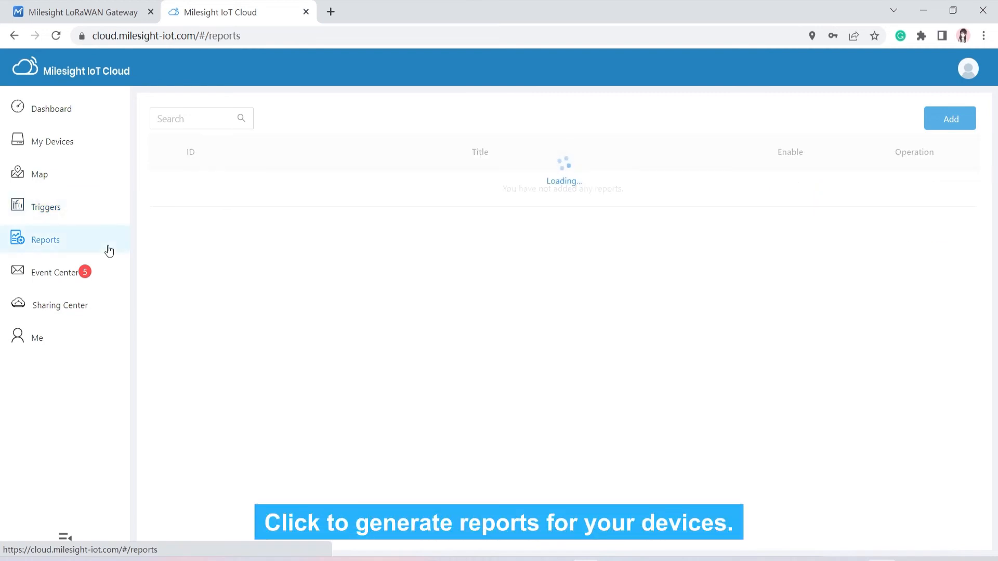
Step: Create a Daily report 'test' for all four devices, sent to the account's e-mail, and save it
{"action": "left_click", "coordinate": [926, 118]}
{"action": "left_click", "coordinate": [372, 156]}
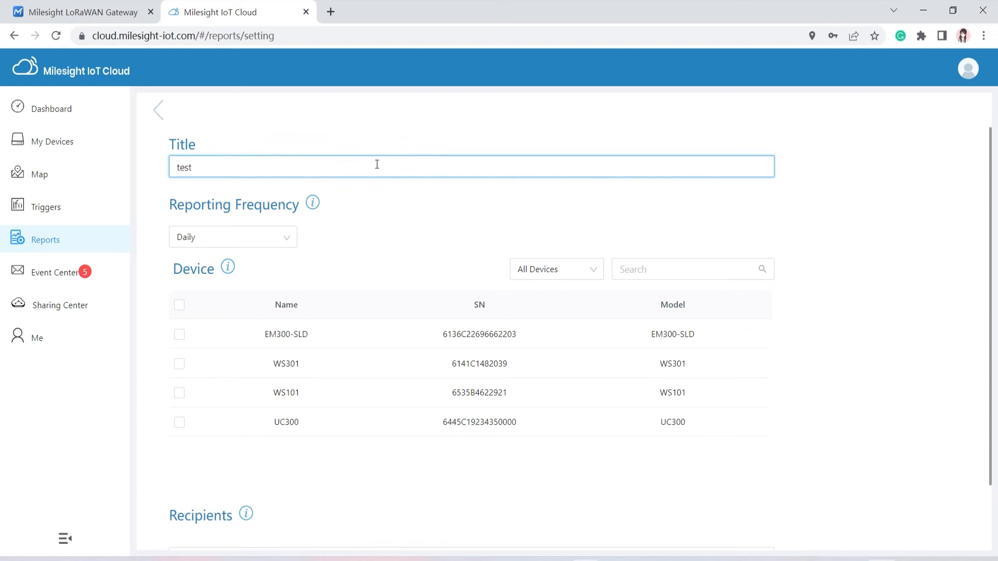
{"action": "left_click", "coordinate": [288, 232]}
{"action": "left_click", "coordinate": [289, 232]}
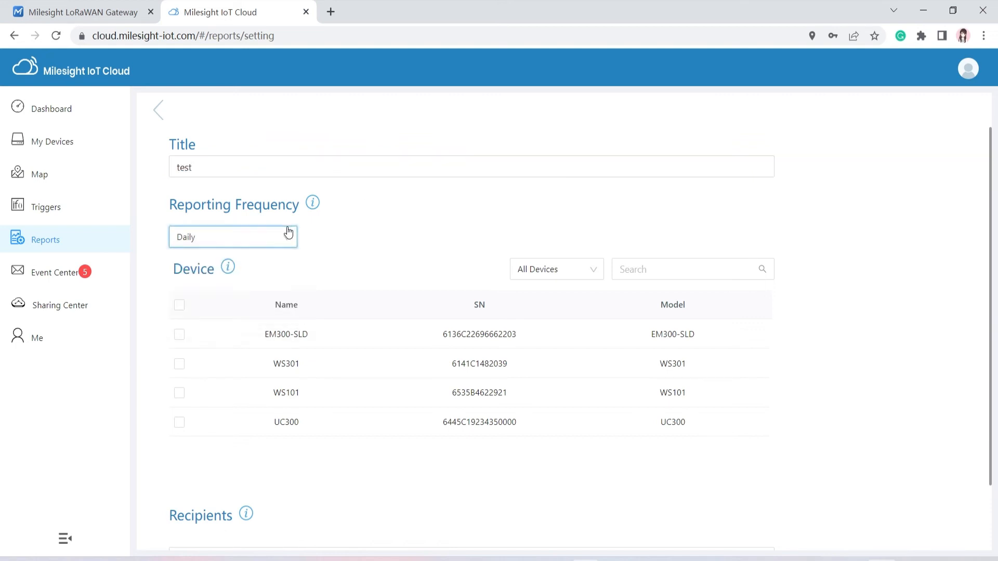
{"action": "left_click", "coordinate": [180, 307]}
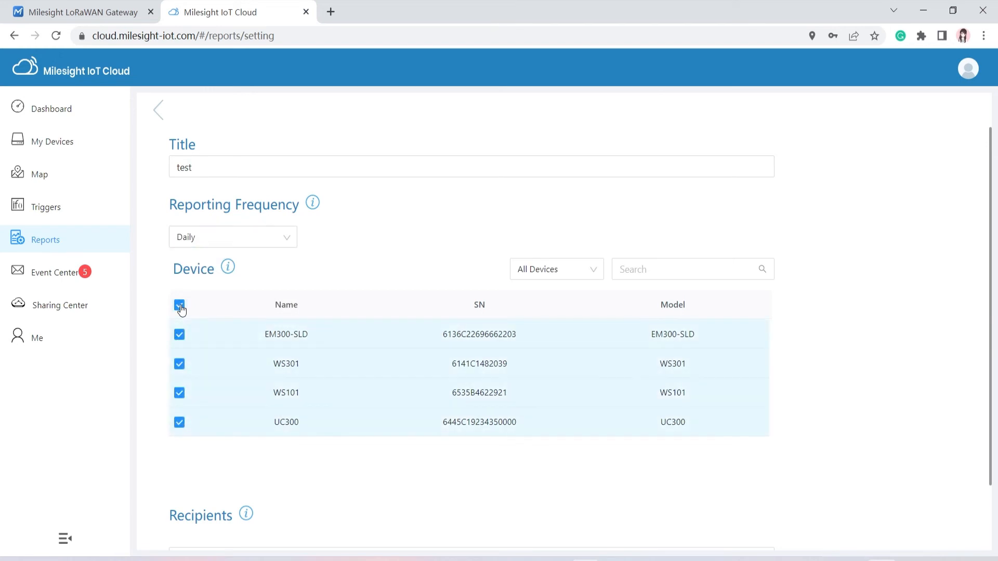
{"action": "scroll", "coordinate": [221, 356], "scroll_direction": "down", "scroll_amount": 2}
{"action": "left_click", "coordinate": [257, 479]}
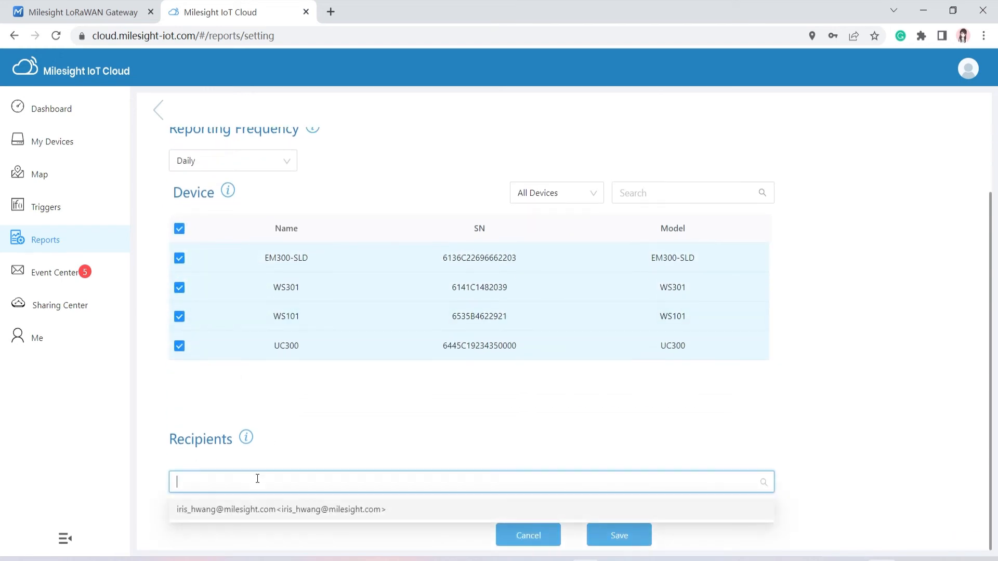
{"action": "left_click", "coordinate": [251, 511]}
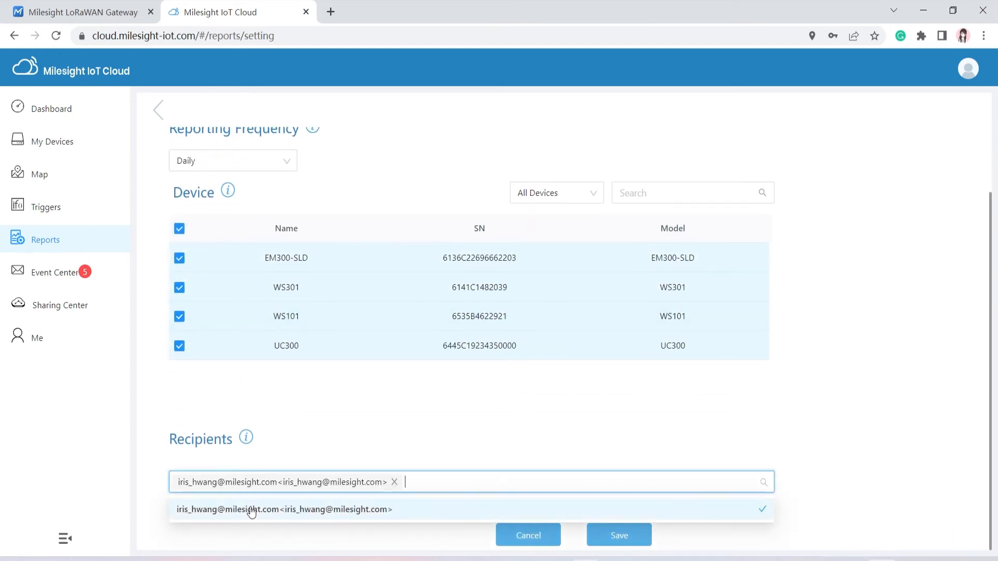
{"action": "left_click", "coordinate": [624, 538]}
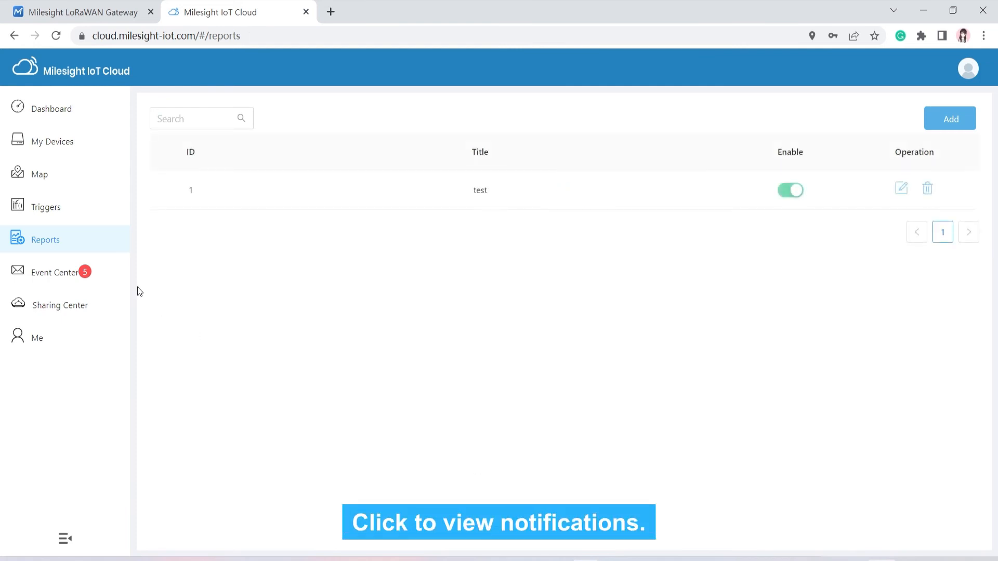
Step: Check the Event Center's alarm notifications, Trigger Log and Reporting Records
{"action": "left_click", "coordinate": [101, 272]}
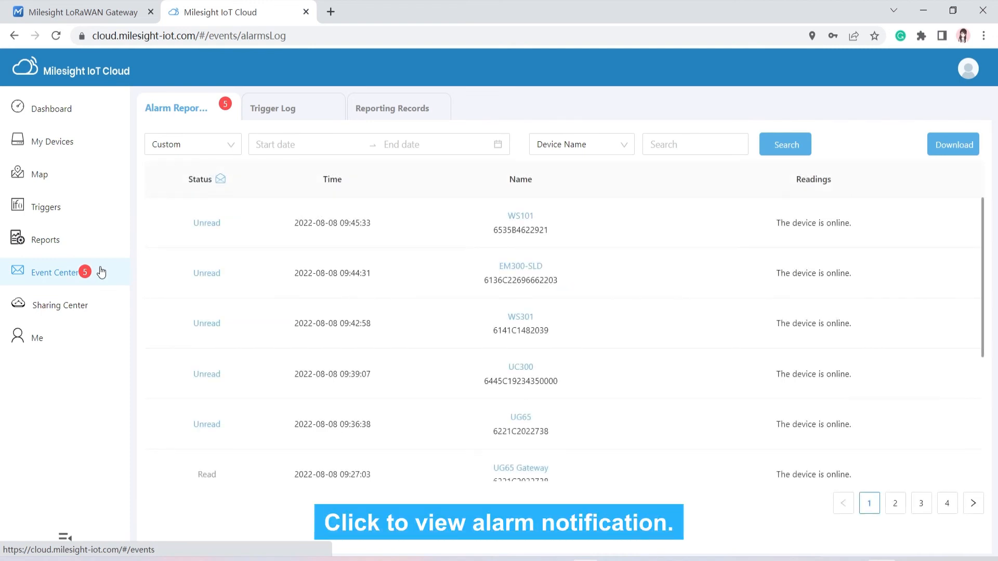
{"action": "left_click", "coordinate": [256, 124]}
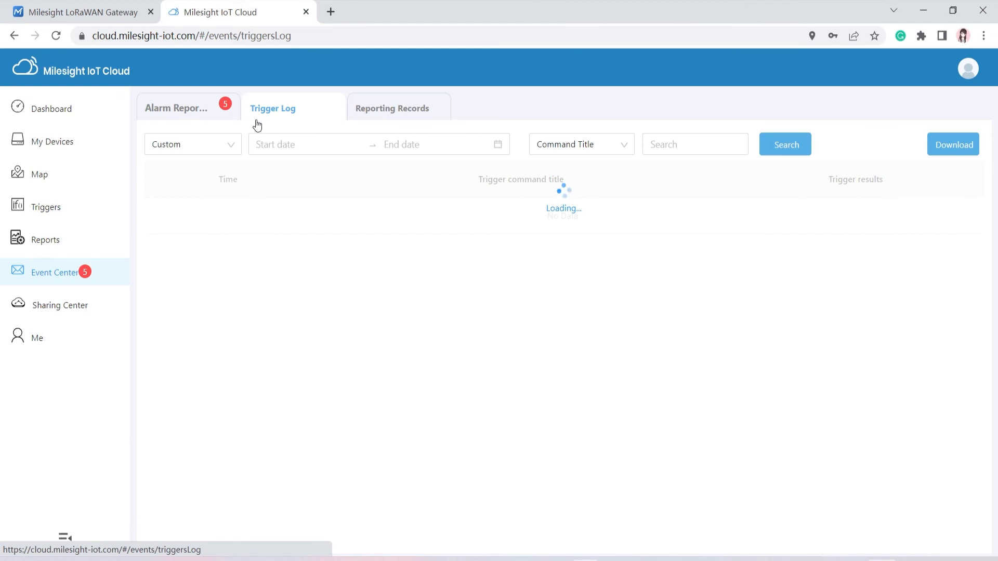
{"action": "left_click", "coordinate": [370, 119]}
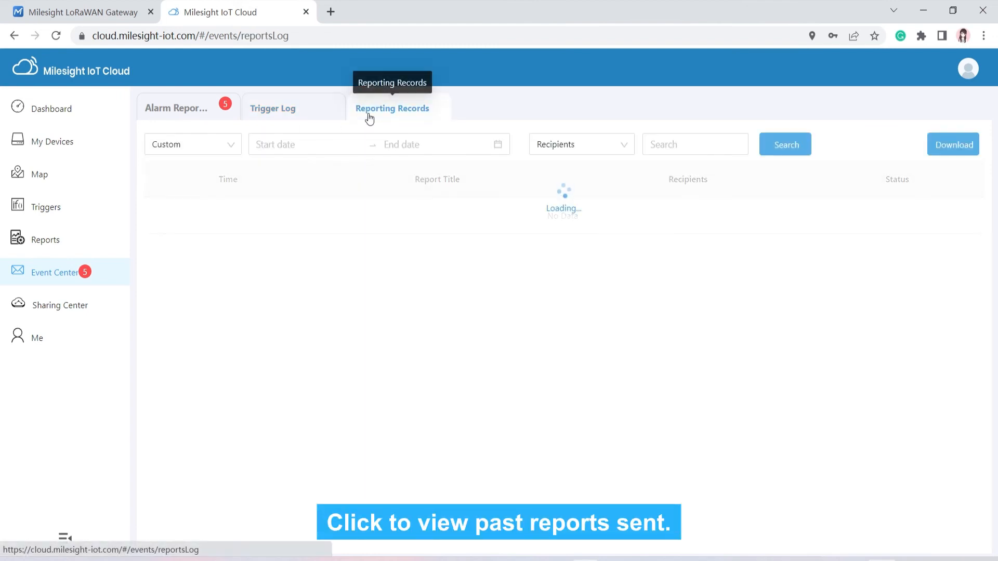
{"action": "left_click", "coordinate": [85, 307]}
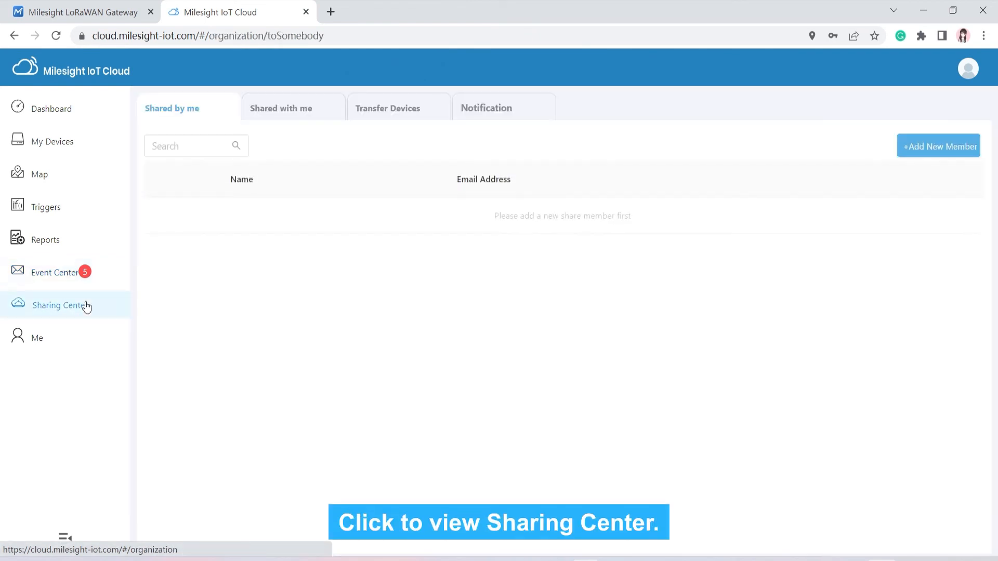
Step: Open and dismiss the Add New Member form, then view the Shared with me list
{"action": "left_click", "coordinate": [945, 150]}
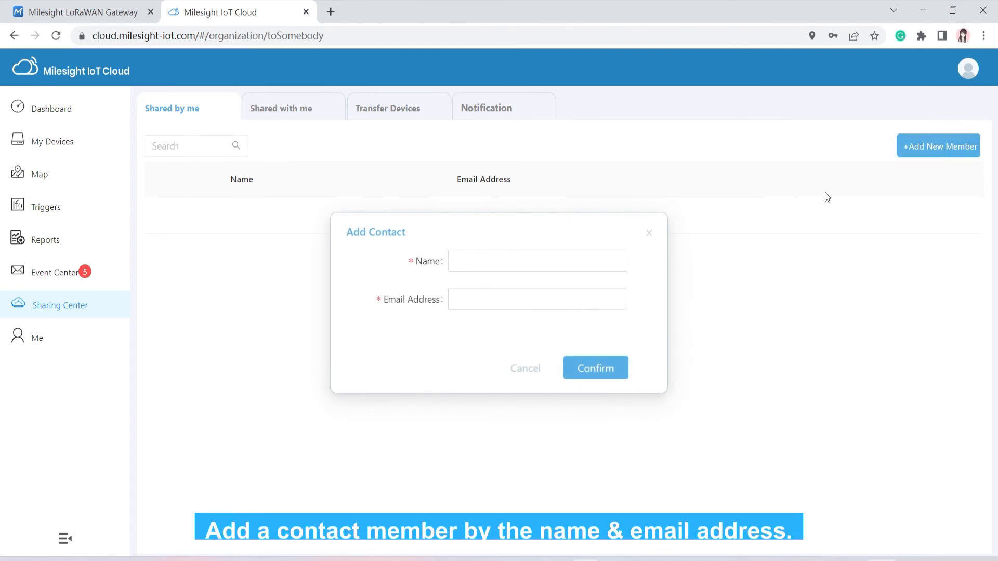
{"action": "left_click", "coordinate": [651, 236]}
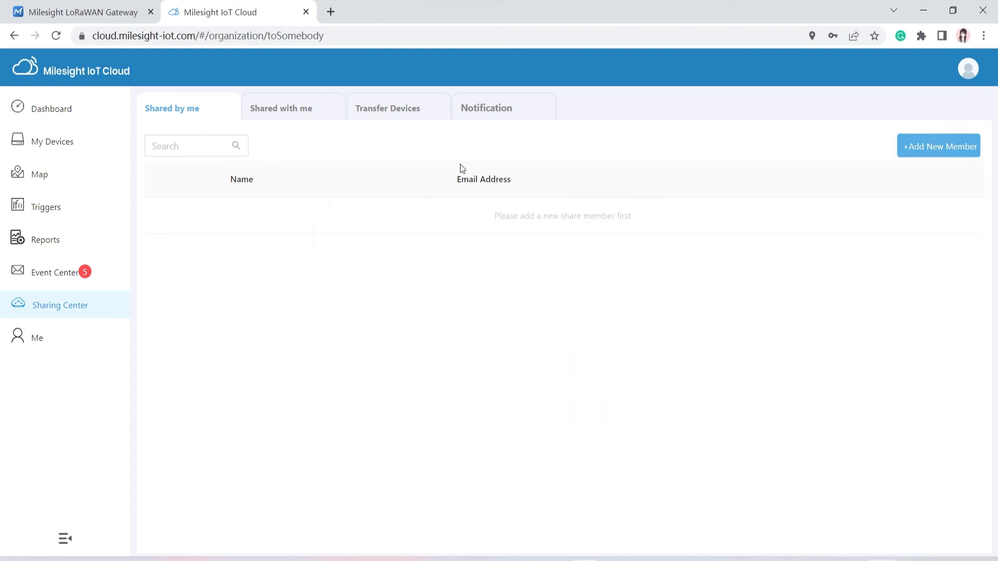
{"action": "left_click", "coordinate": [320, 116]}
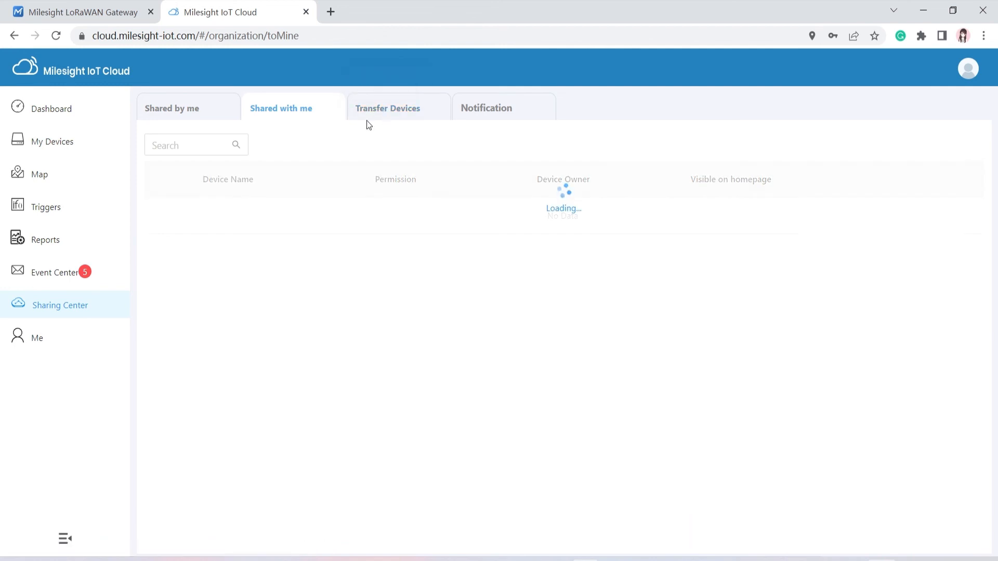
Step: Select UG65 under Transfer Devices without transferring, then check sharing notifications and the membership plan
{"action": "left_click", "coordinate": [381, 113]}
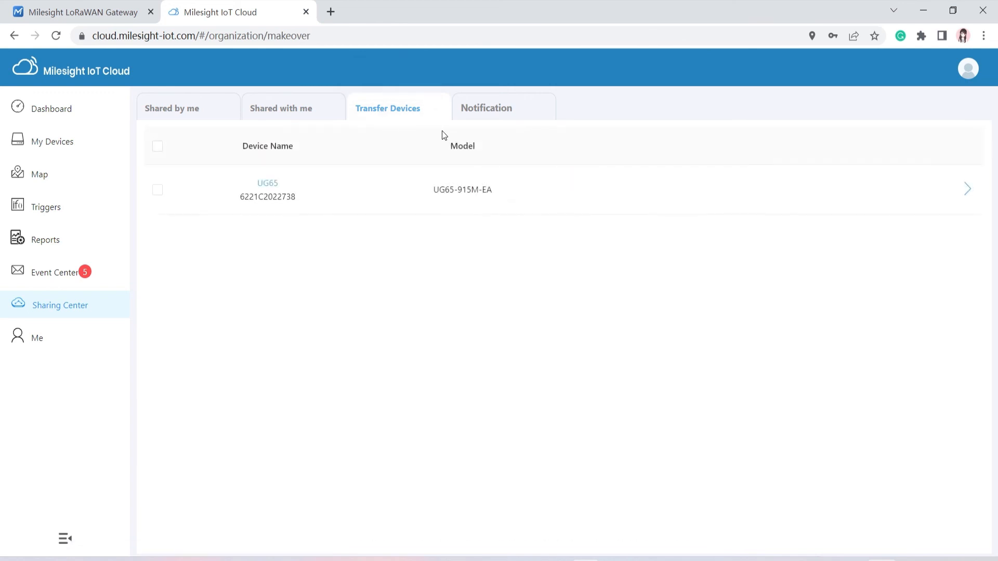
{"action": "left_click", "coordinate": [158, 190]}
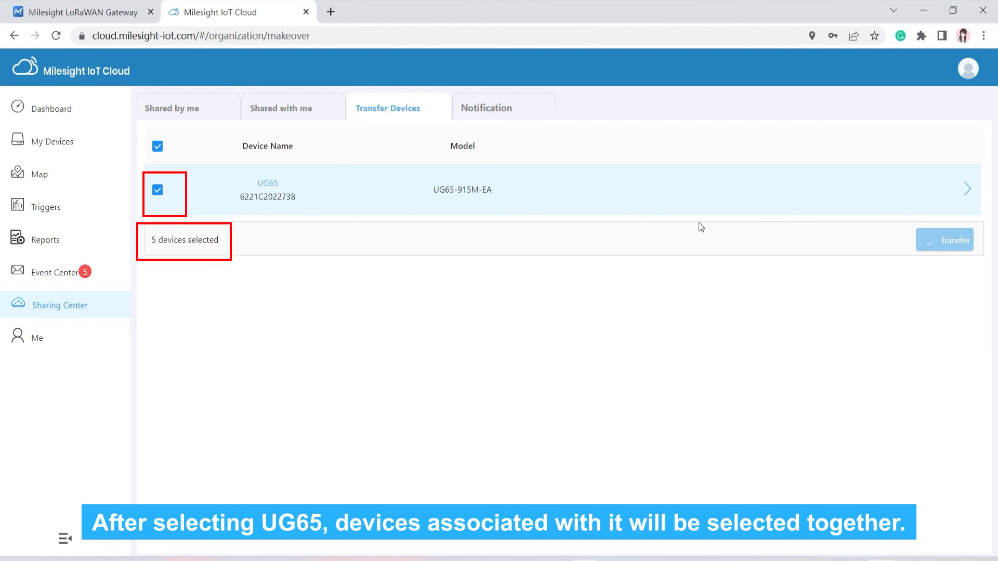
{"action": "left_click", "coordinate": [614, 279]}
{"action": "left_click", "coordinate": [662, 251]}
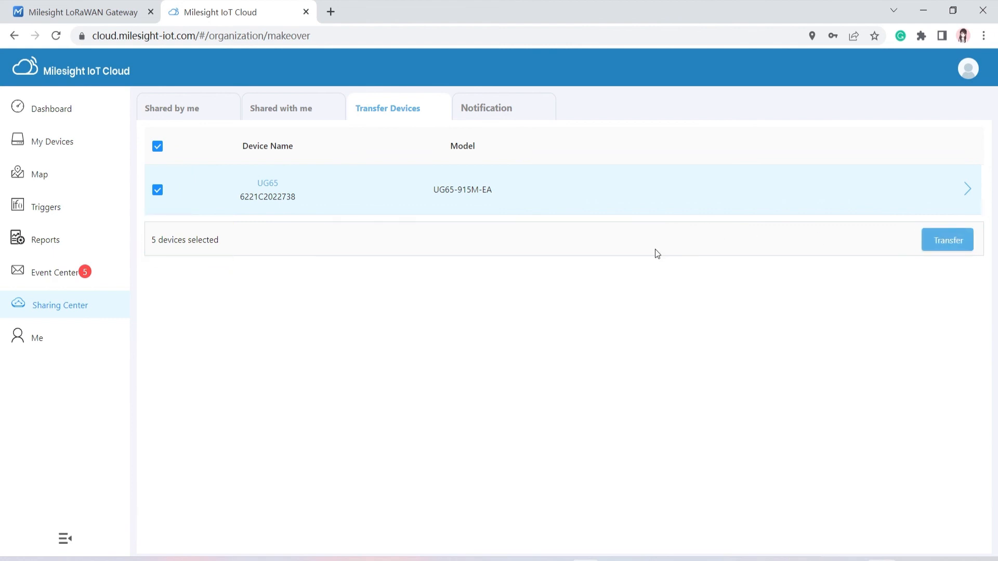
{"action": "left_click", "coordinate": [539, 116]}
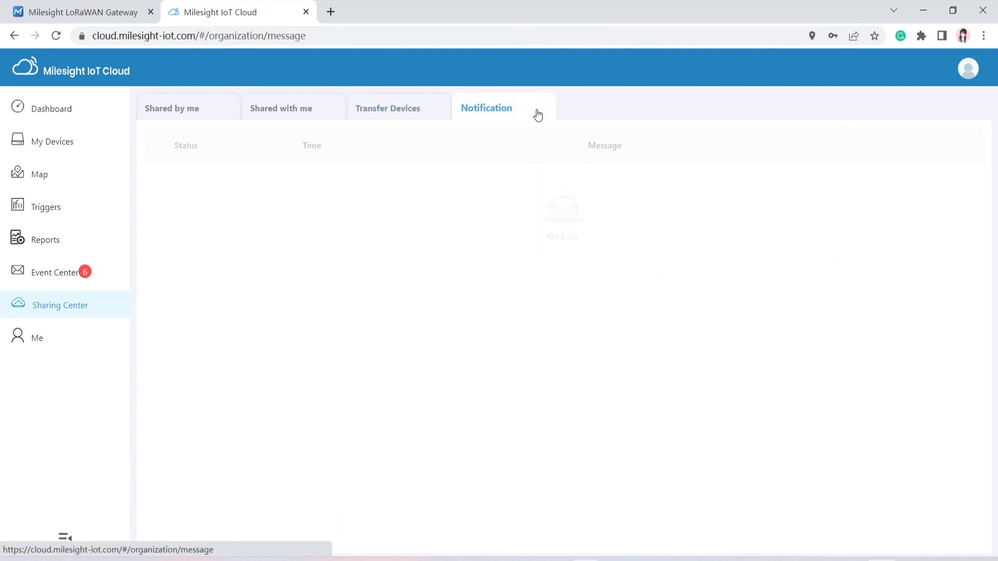
{"action": "left_click", "coordinate": [45, 350]}
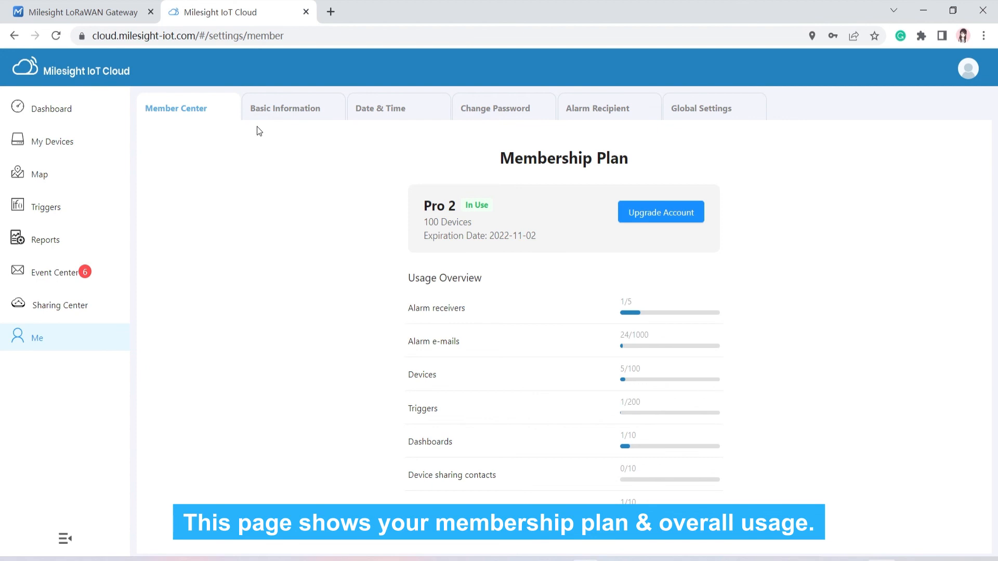
Step: Browse the Basic Information, Date & Time, Change Password, Alarm Recipient and Global Settings pages
{"action": "left_click", "coordinate": [268, 117]}
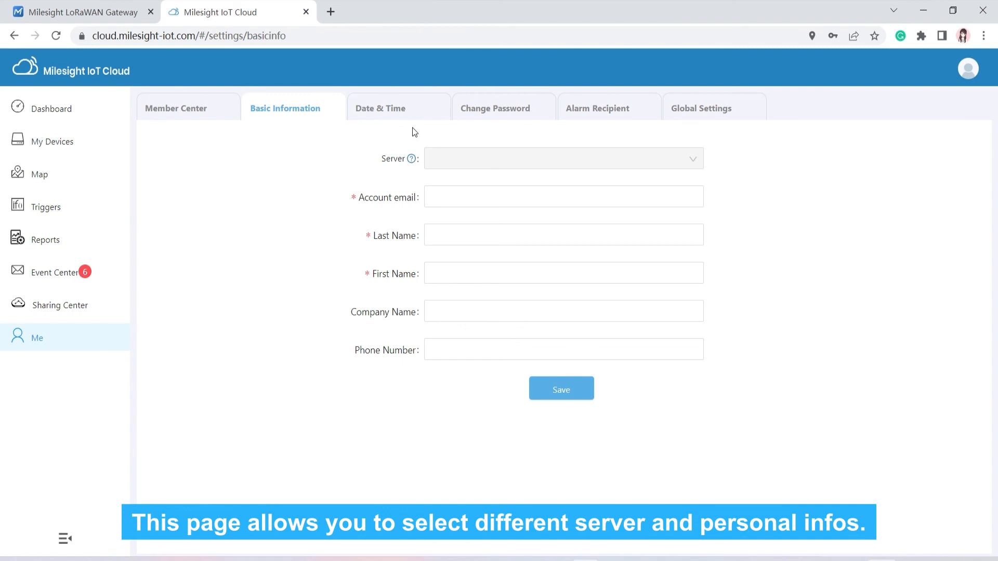
{"action": "left_click", "coordinate": [401, 110]}
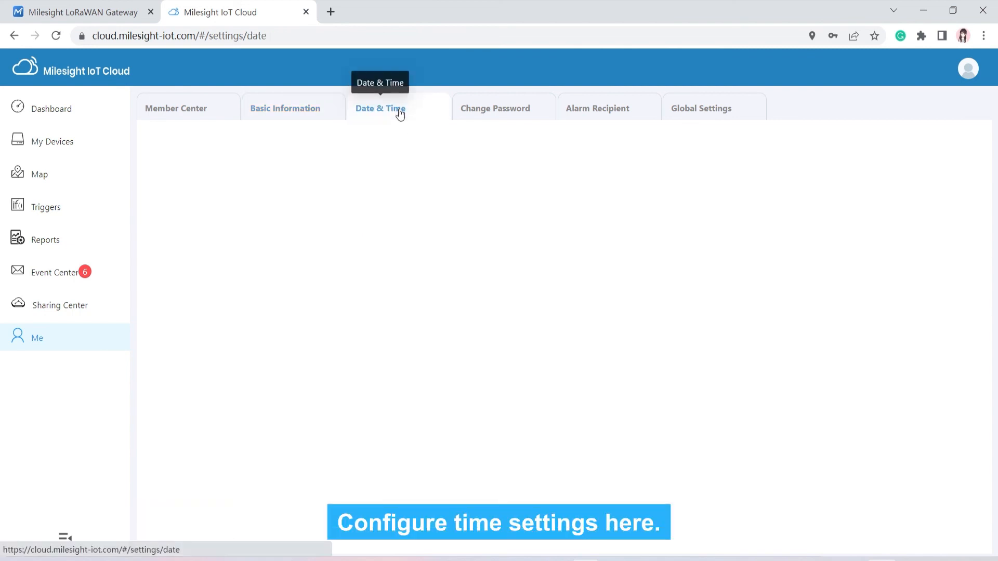
{"action": "left_click", "coordinate": [498, 118]}
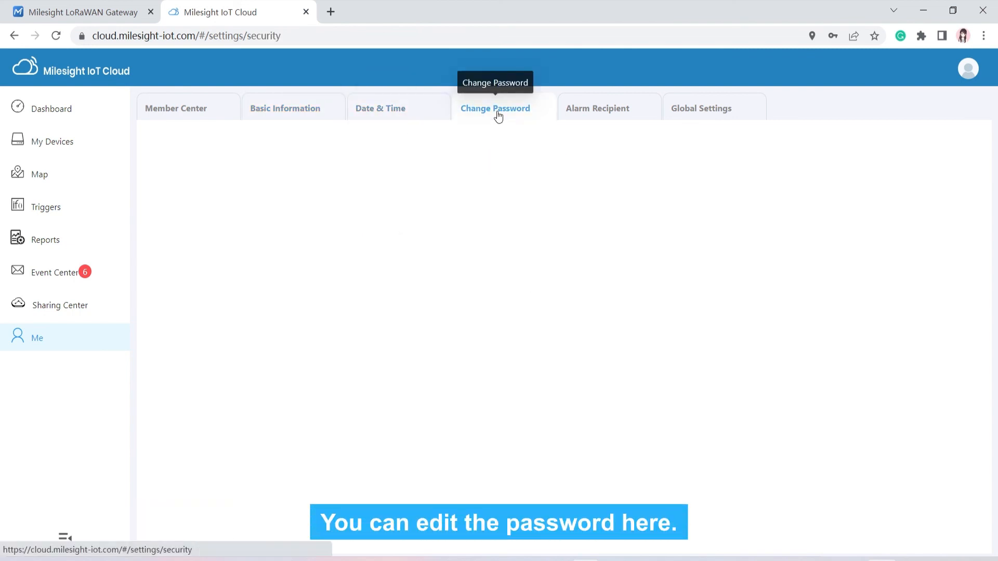
{"action": "left_click", "coordinate": [597, 119]}
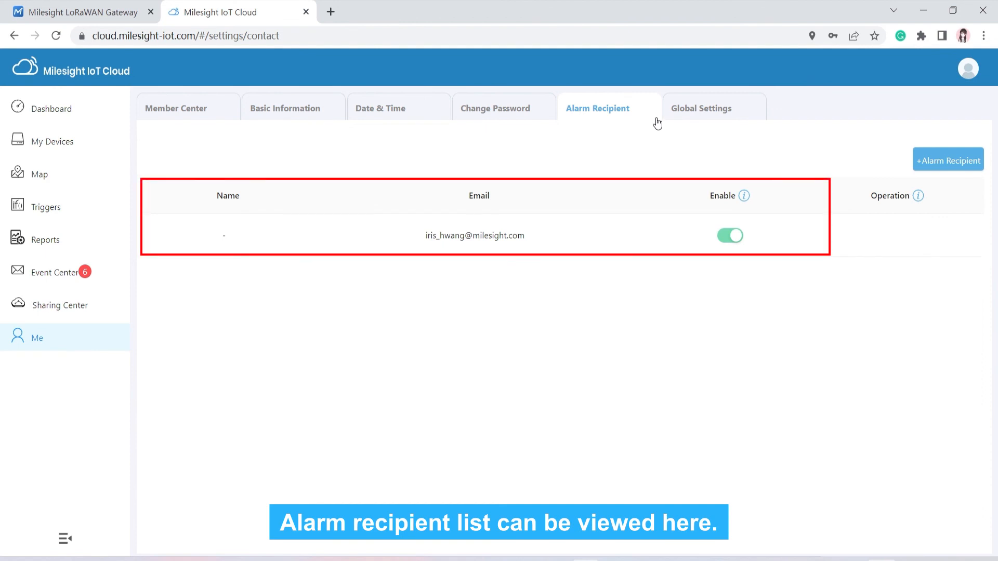
{"action": "left_click", "coordinate": [674, 116]}
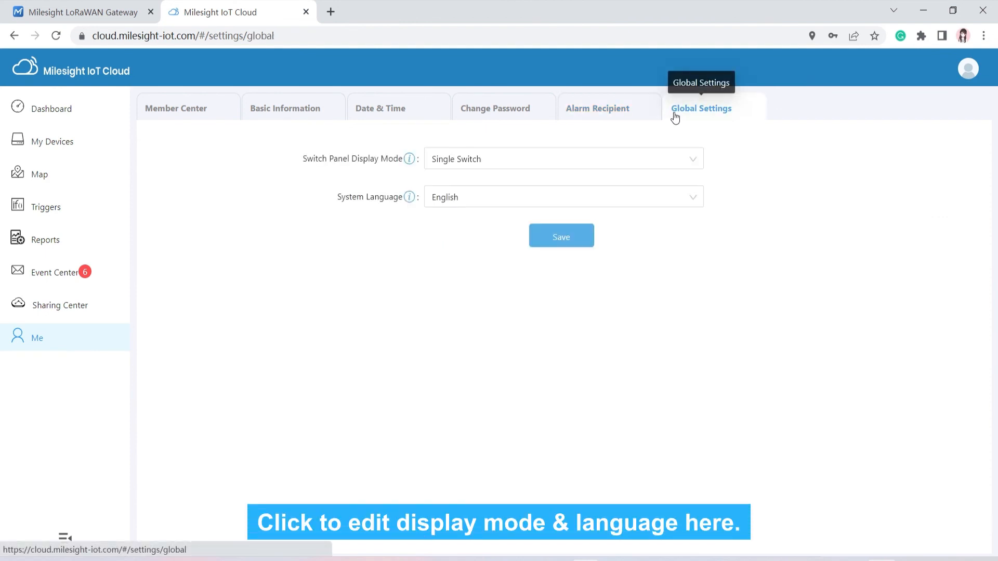